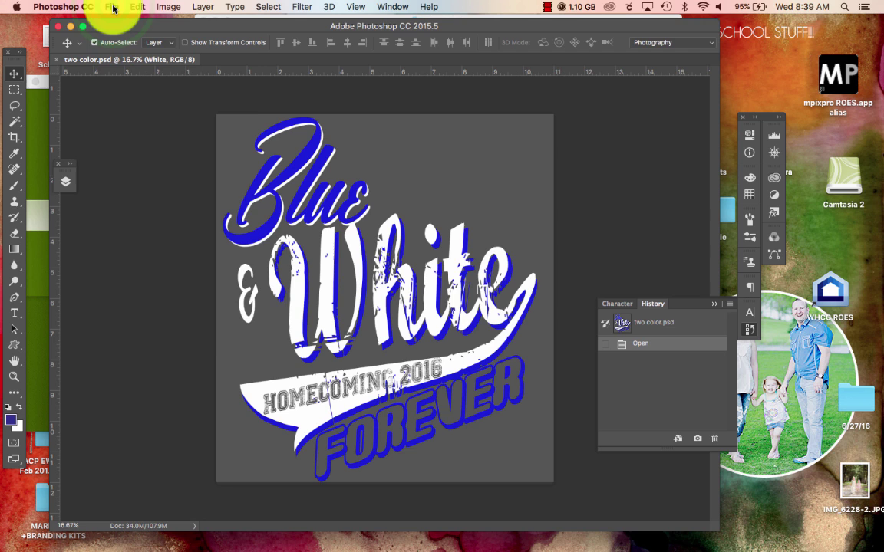
Create a new 11 × 12 inch document at 300 pixels/inch
left_click(113, 9)
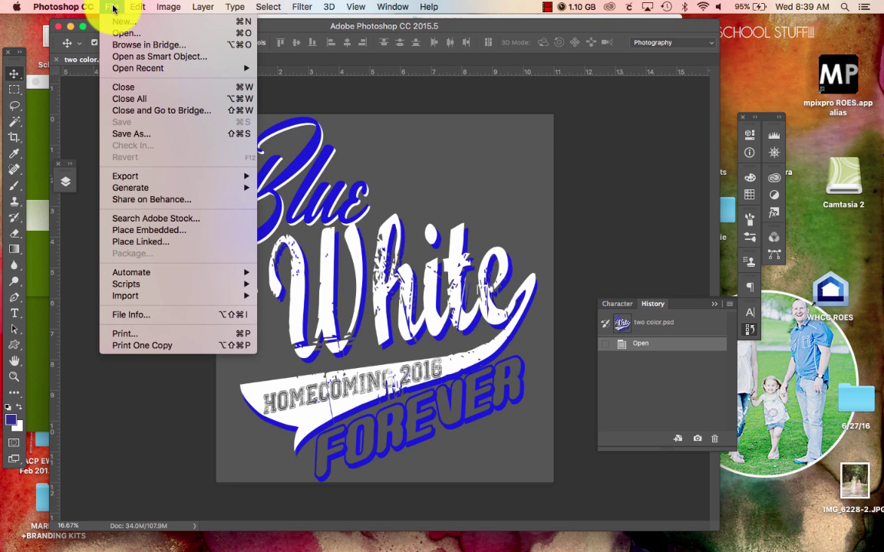
left_click(116, 32)
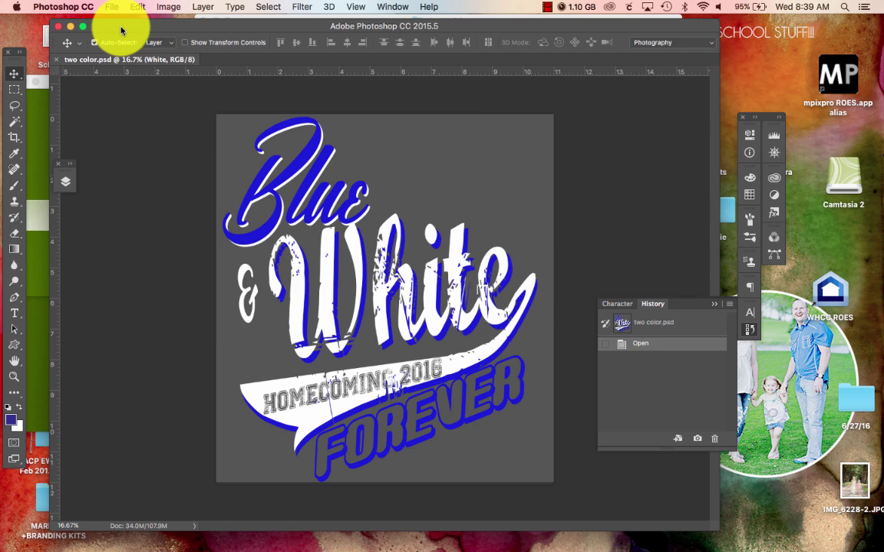
double_click(276, 148)
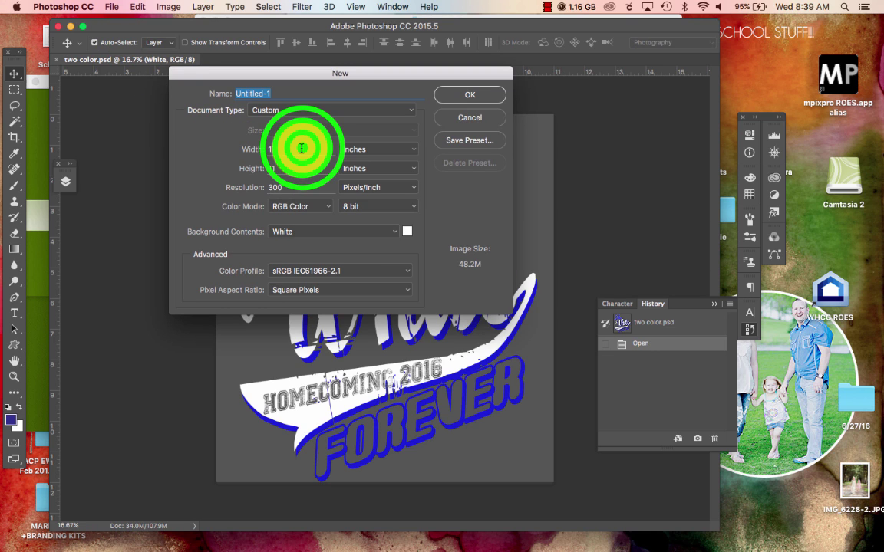
type("11")
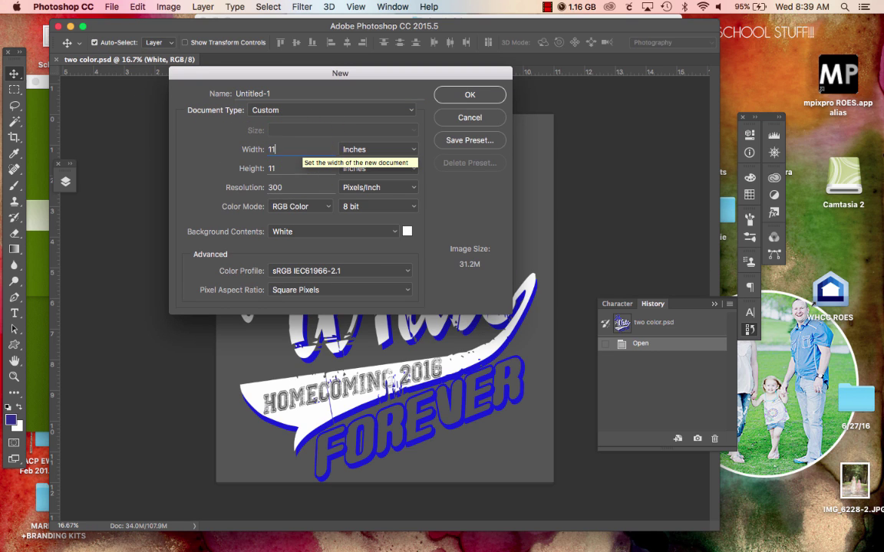
key("Tab")
type("12")
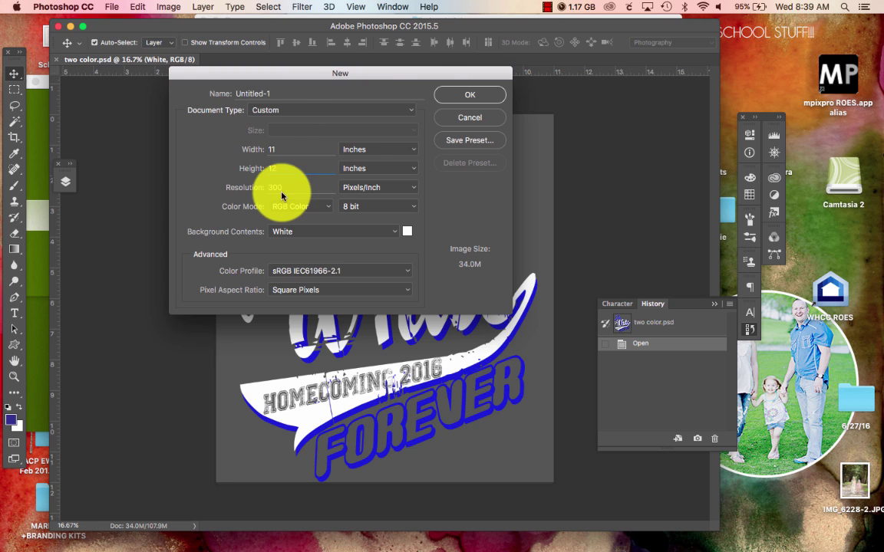
left_click(467, 98)
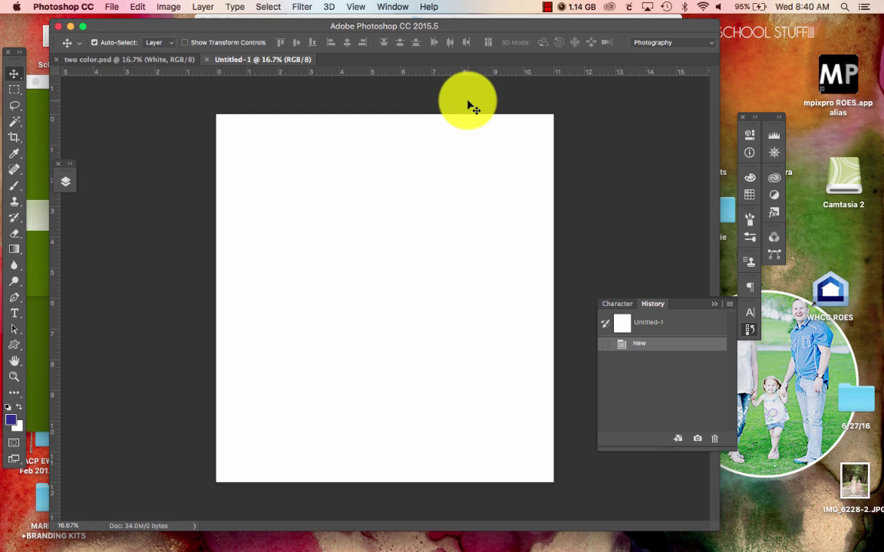
Switch the document to full-screen view, toggling the Layers panel
left_click(65, 182)
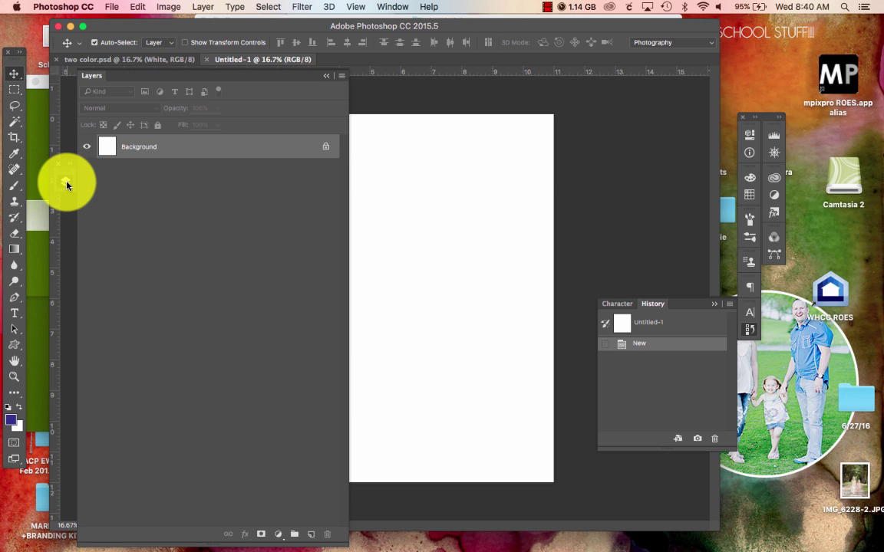
left_click(66, 182)
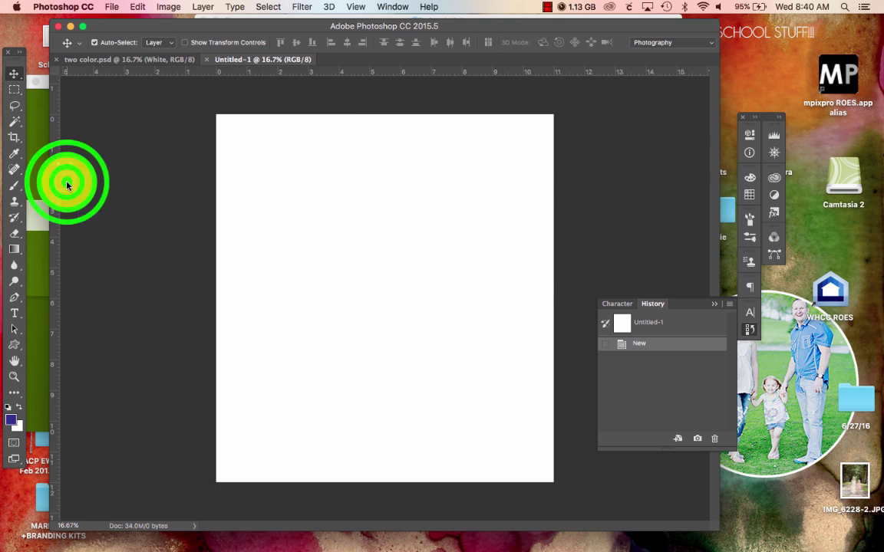
key("f")
left_click(66, 182)
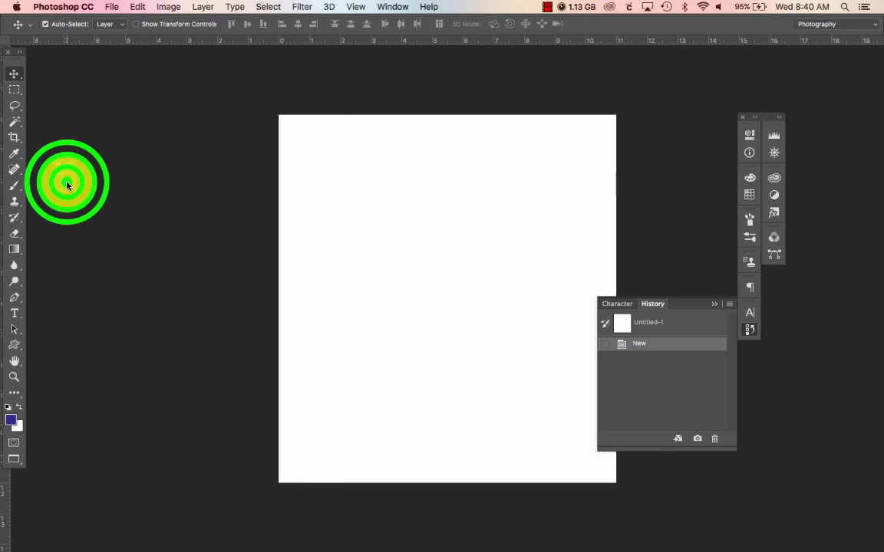
left_click(66, 182)
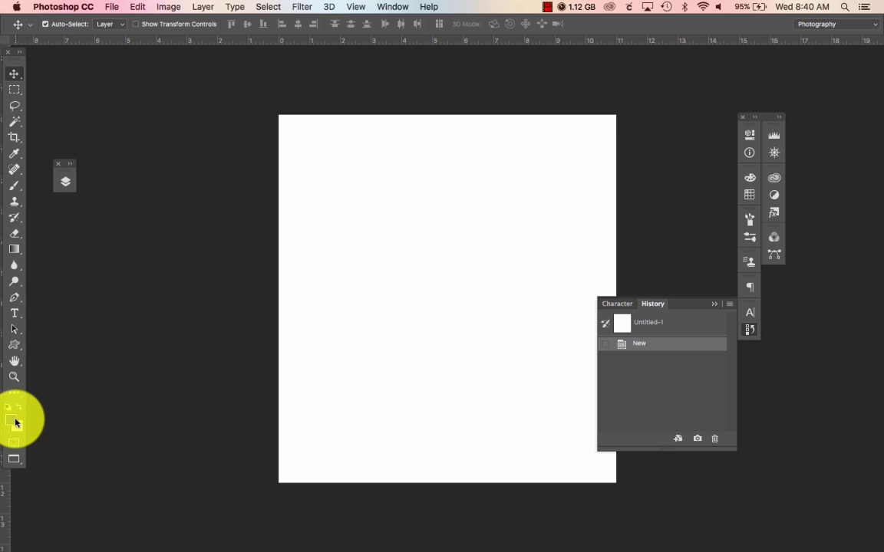
Fill the whole canvas with the navy #2e3192 foreground colour
key("alt+BackSpace")
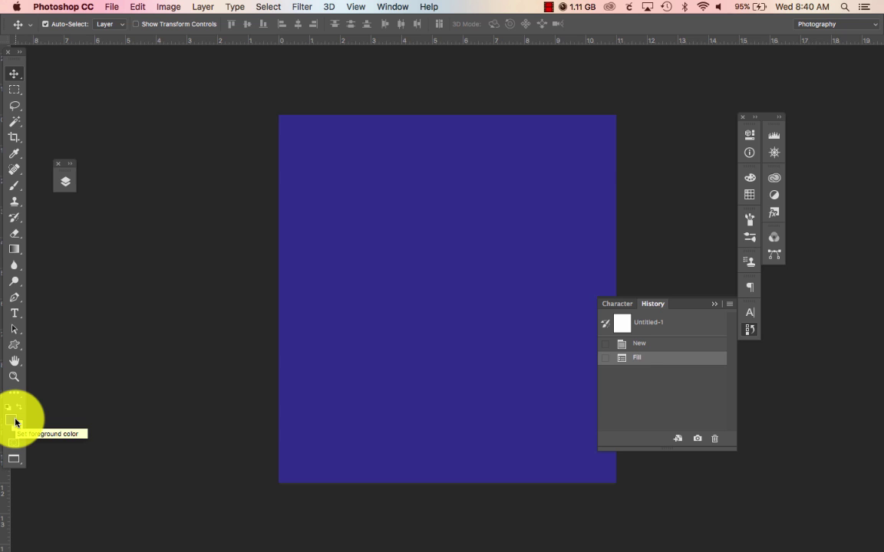
left_click(13, 421)
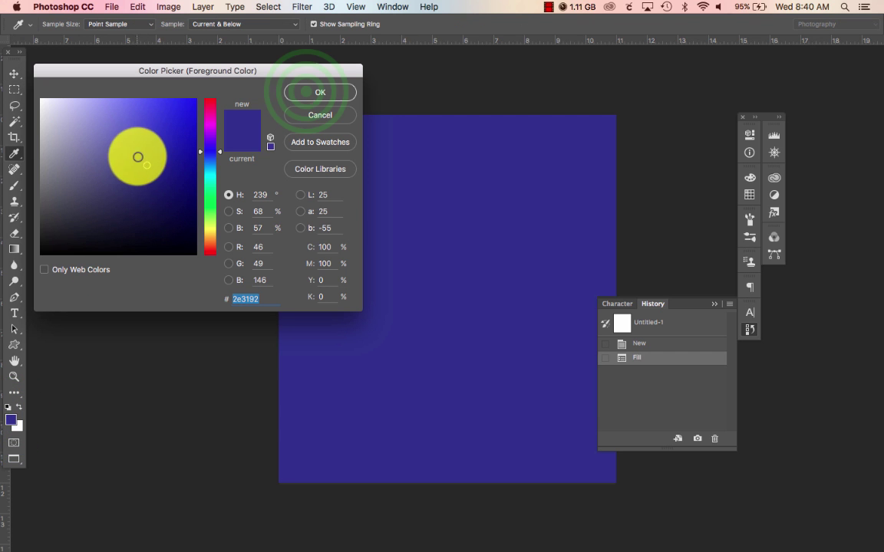
left_click(310, 92)
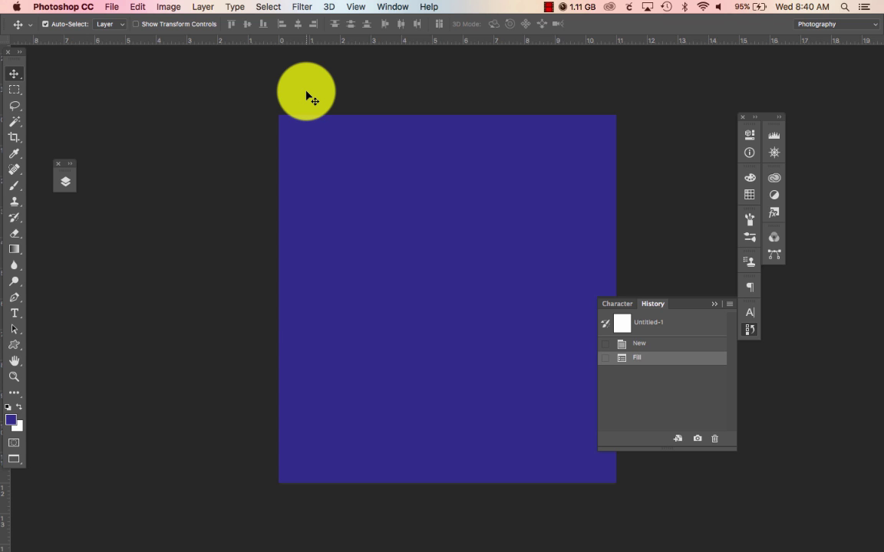
key("super+BackSpace")
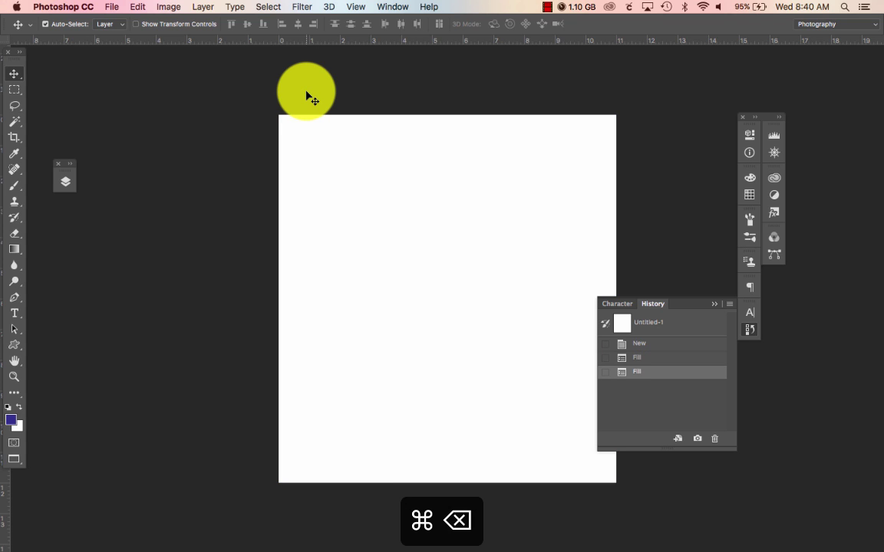
key("alt+BackSpace")
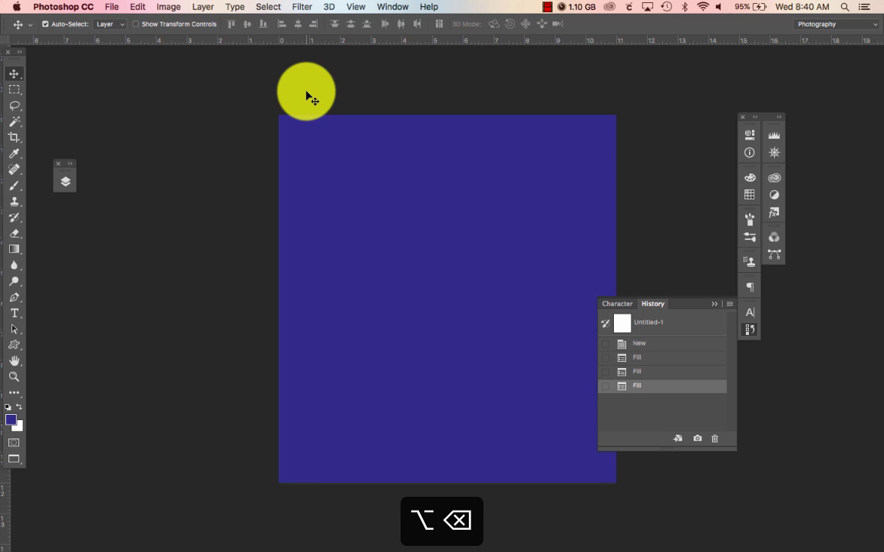
Set the Type tool colour to white for Sketch 3D 72 pt text and place a text entry point
left_click(19, 314)
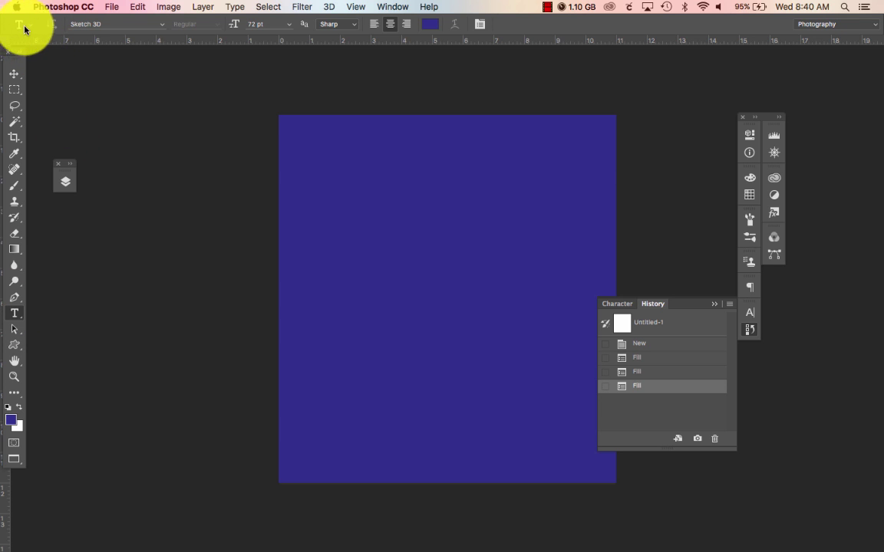
left_click(426, 25)
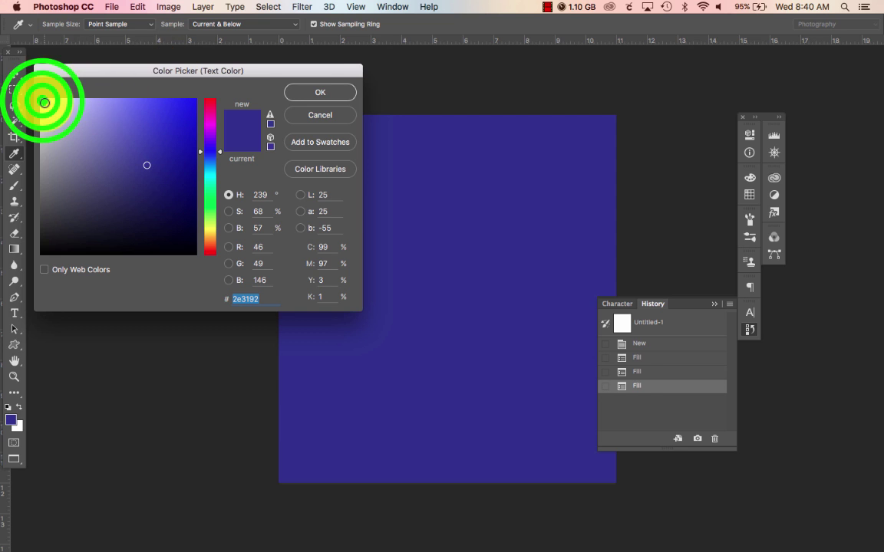
left_click(42, 101)
left_click(326, 99)
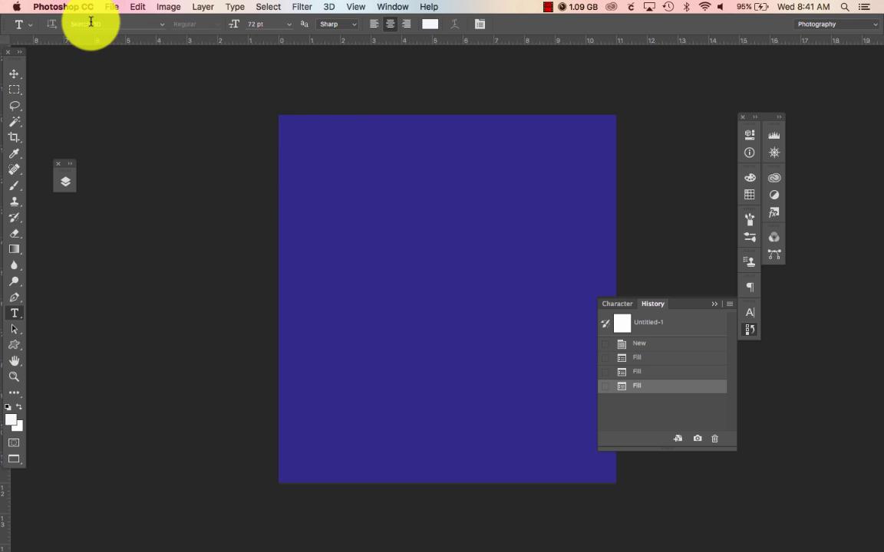
left_click(310, 174)
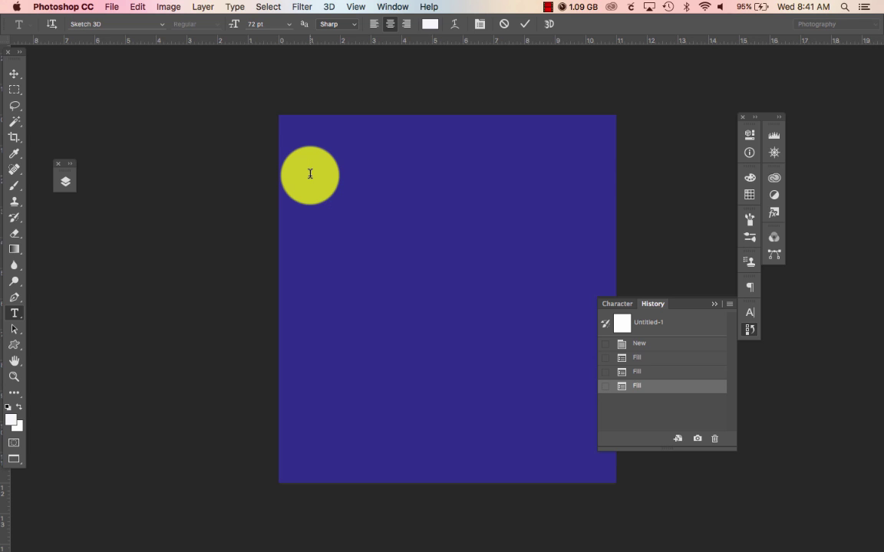
Type 'GO CADETS' and drag the text fully onto the canvas
type("CADETS")
left_click(14, 74)
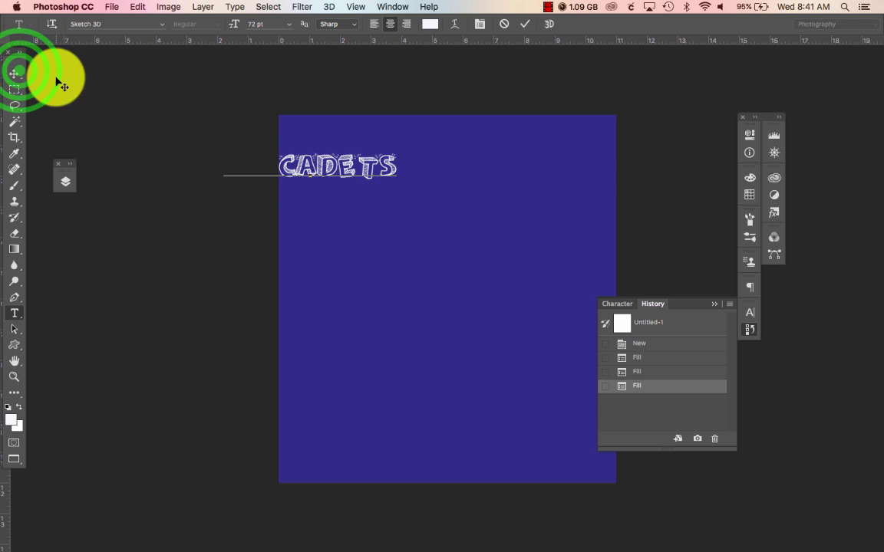
left_click(350, 180)
left_click_drag(349, 180, 460, 172)
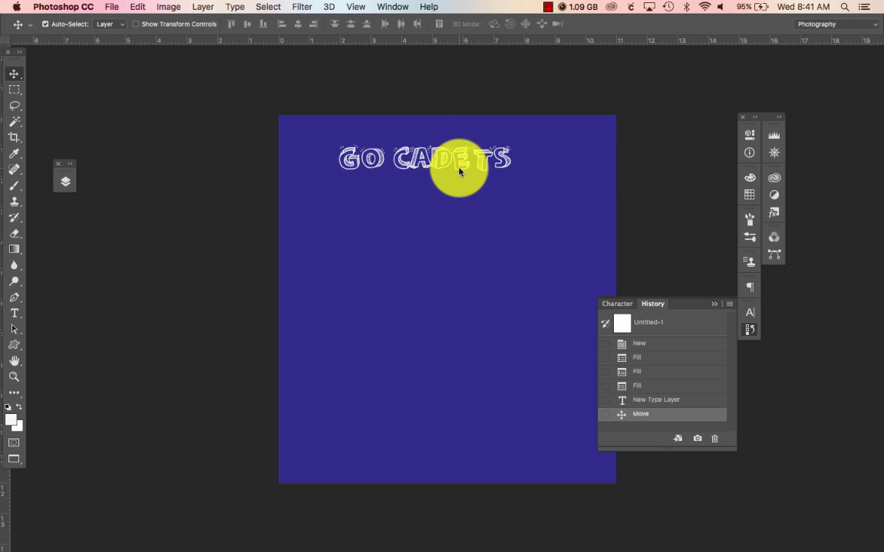
Enlarge GO CADETS to span the canvas width and move it near the top
key("super+t")
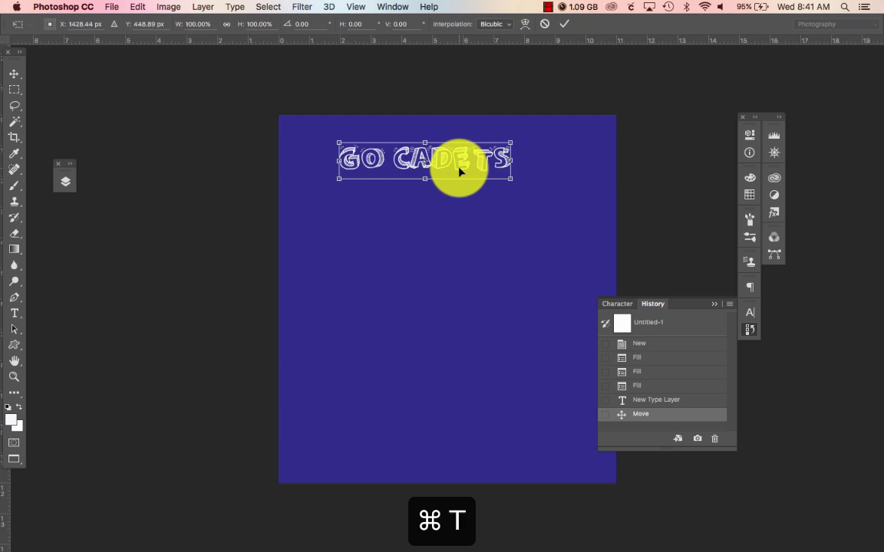
left_click_drag(510, 182, 605, 221)
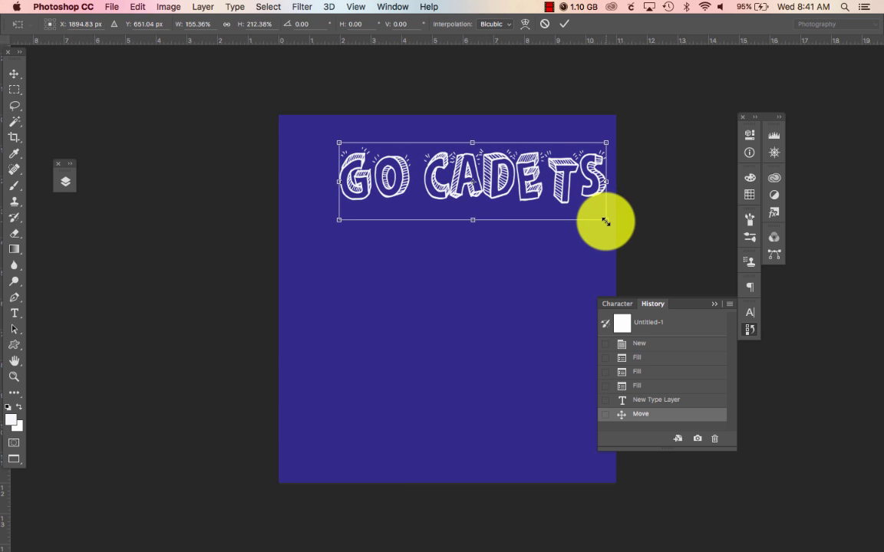
left_click_drag(339, 221, 292, 251)
key("Return")
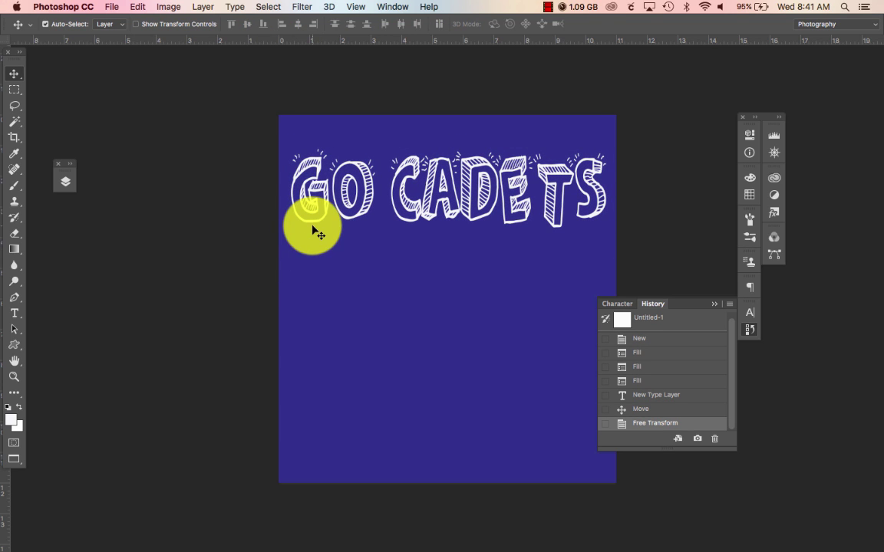
left_click(322, 198)
left_click_drag(325, 206, 324, 180)
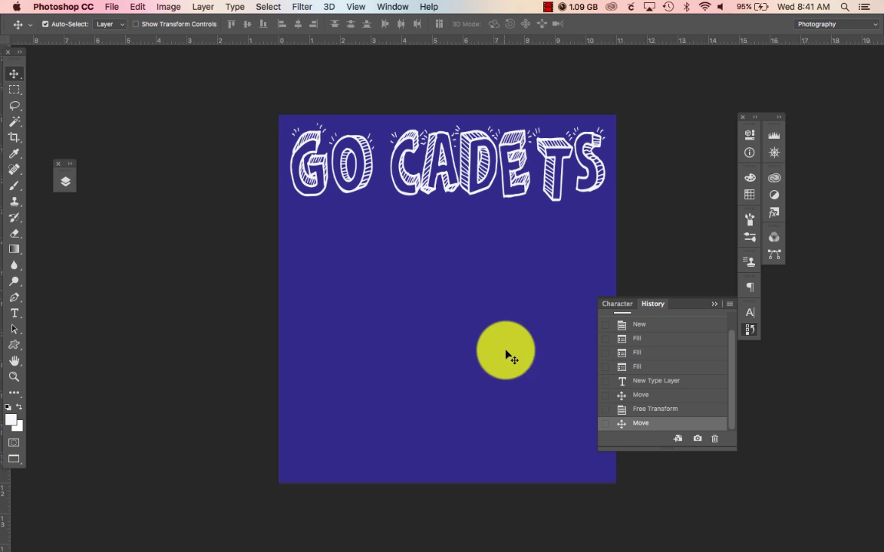
Place the linked image cadet5.png from the Cadet folder into the design
left_click(124, 7)
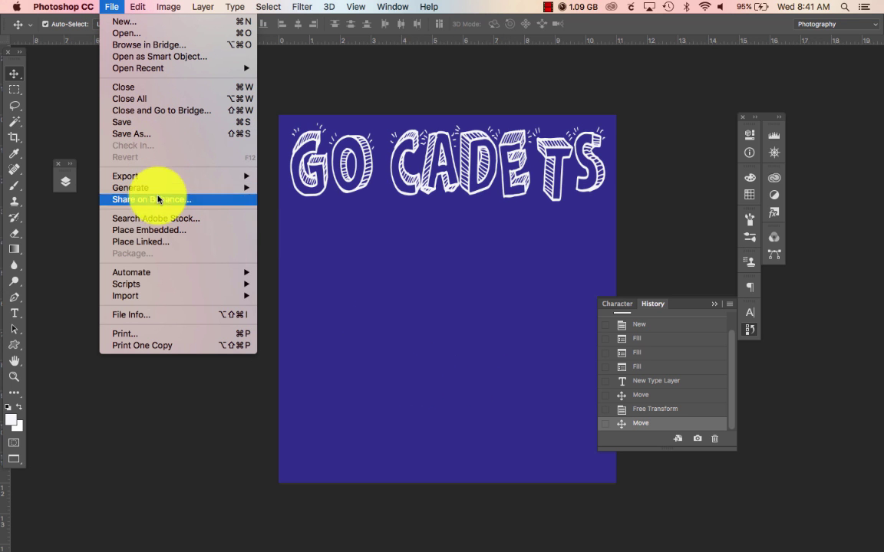
left_click(158, 245)
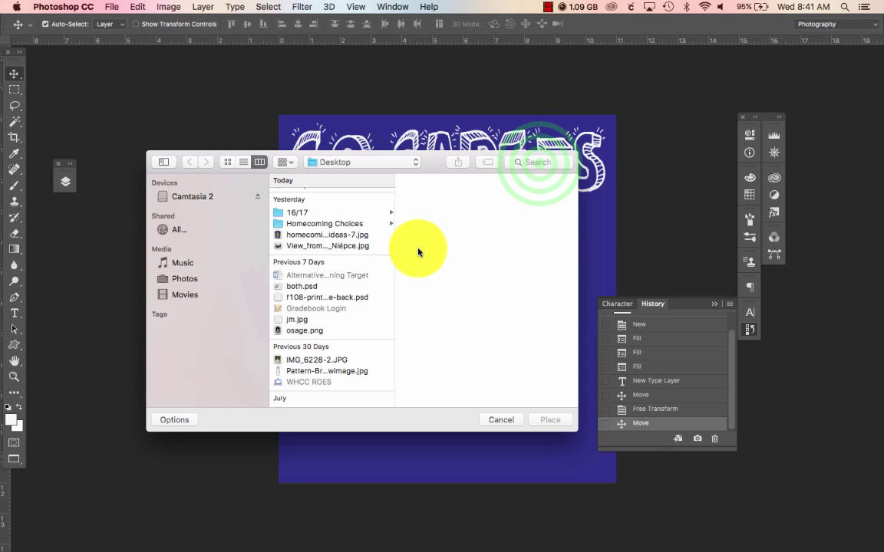
left_click(537, 162)
type("CADET")
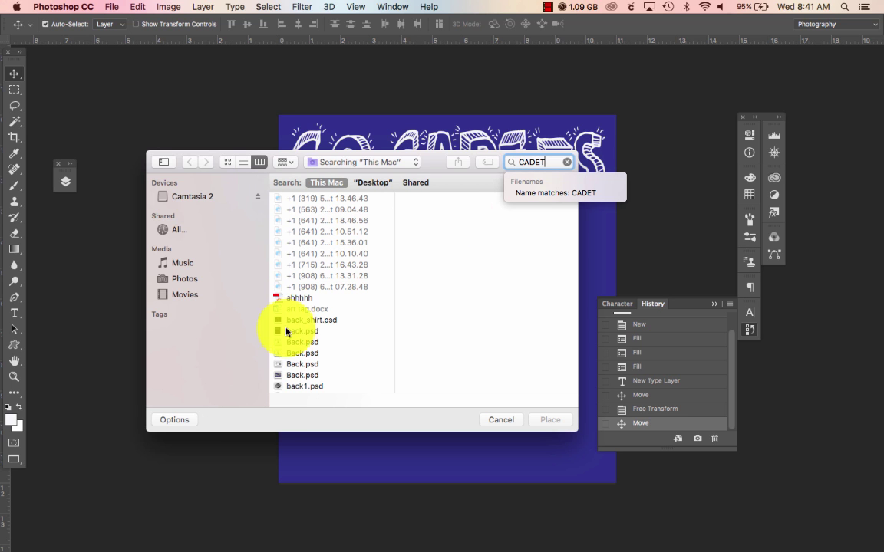
scroll(296, 334, "down", 10)
scroll(298, 337, "up", 5)
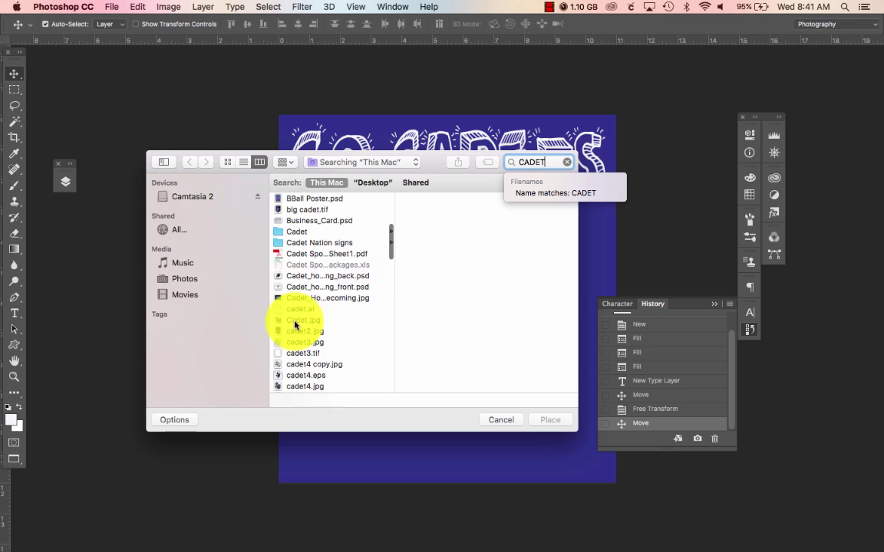
left_click(296, 284)
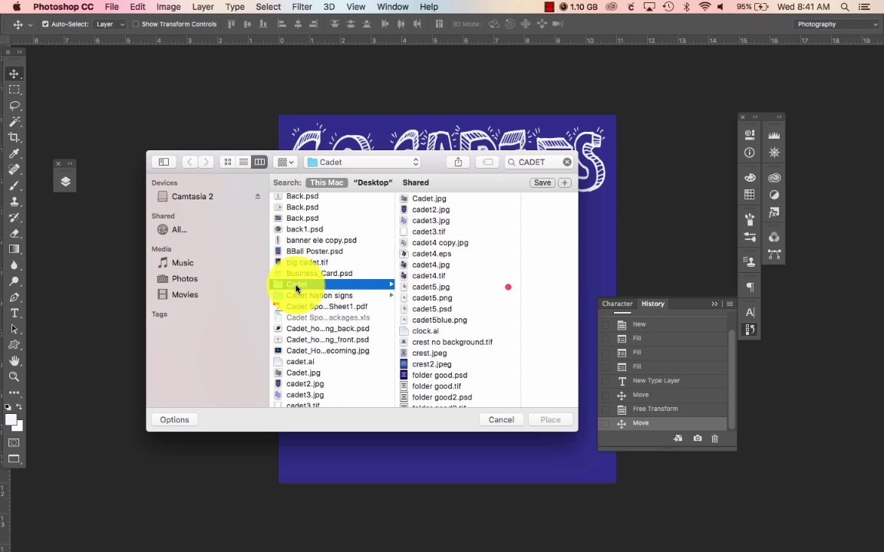
left_click(439, 299)
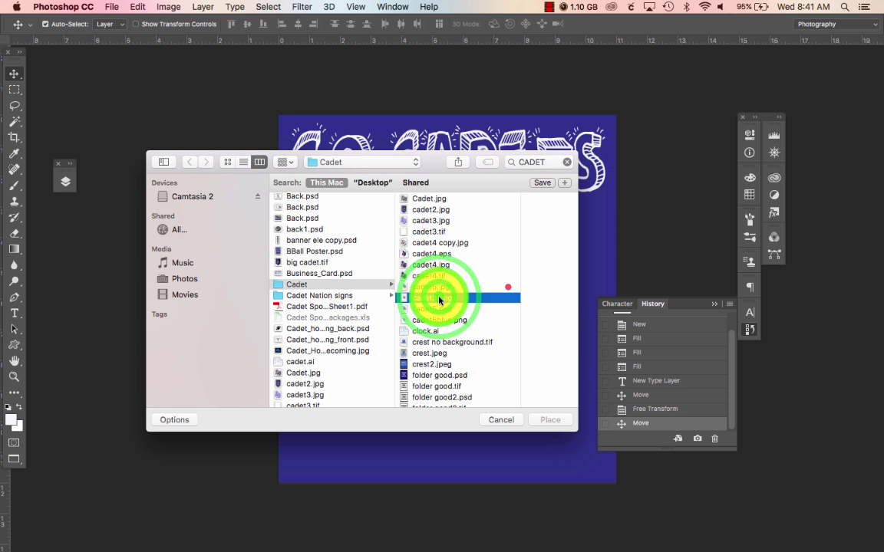
left_click(543, 420)
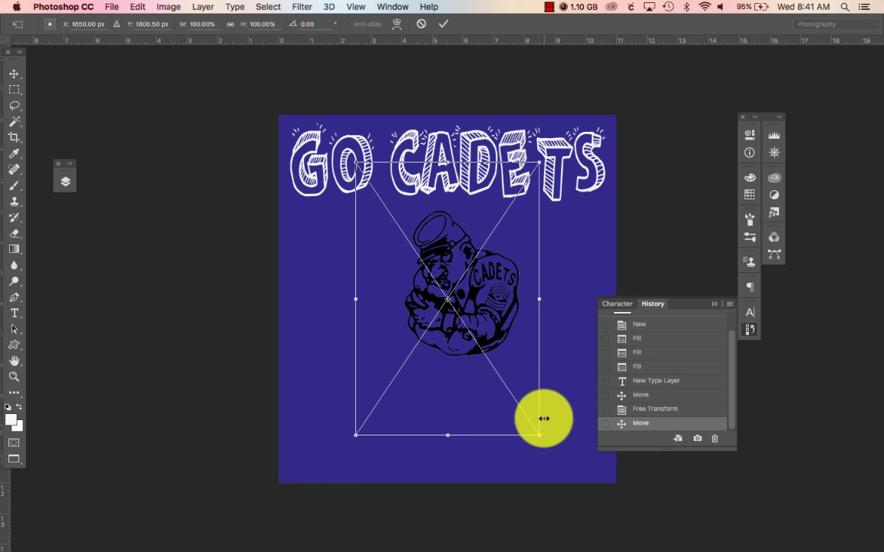
Scale the mascot to about 122% and centre it below GO CADETS
left_click_drag(540, 434, 577, 491)
left_click(506, 375)
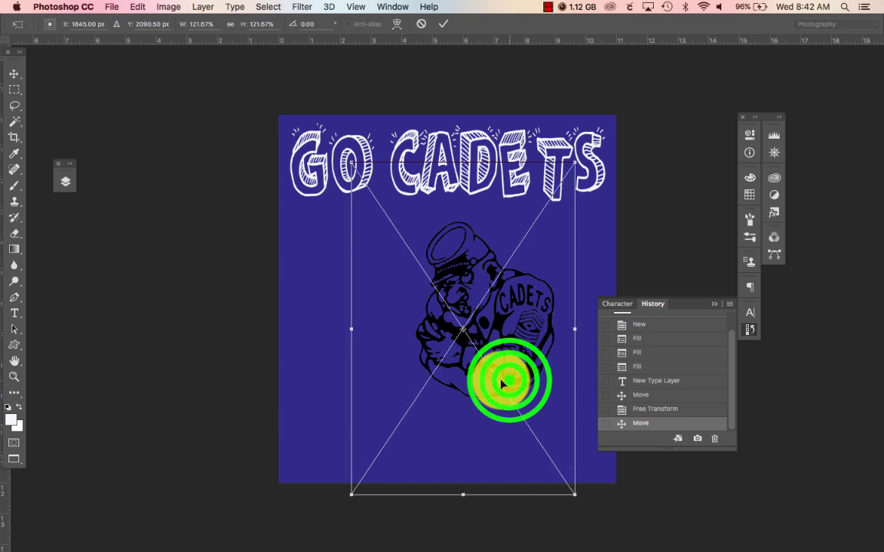
left_click_drag(503, 384, 485, 367)
key("Return")
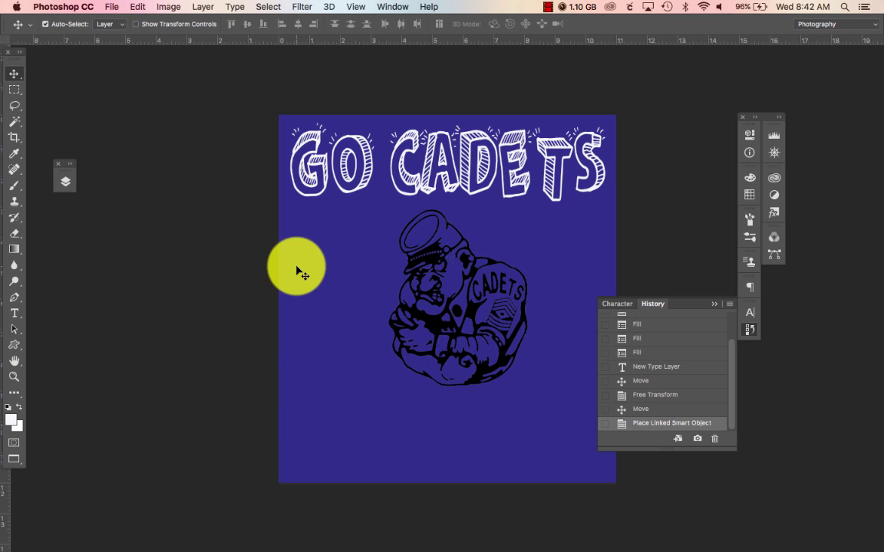
Add a white Color Overlay effect to the cadet layer
left_click(66, 182)
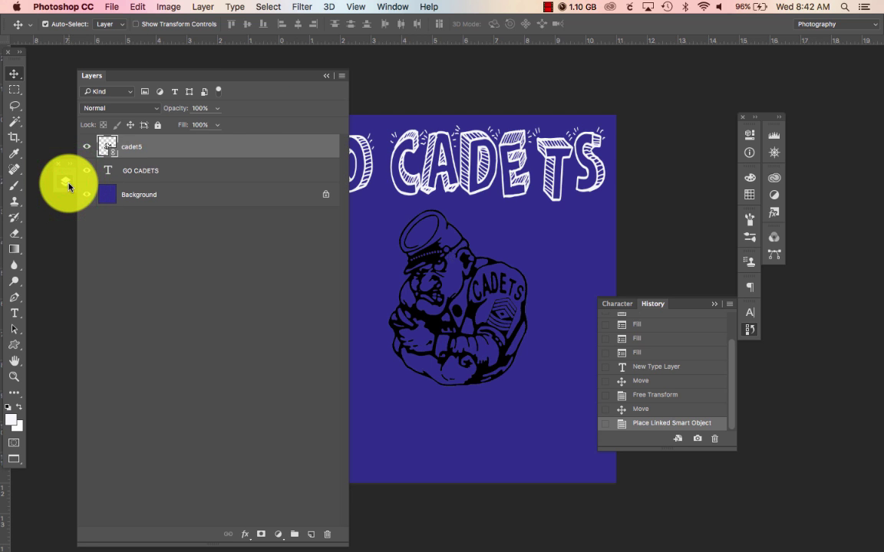
left_click(245, 533)
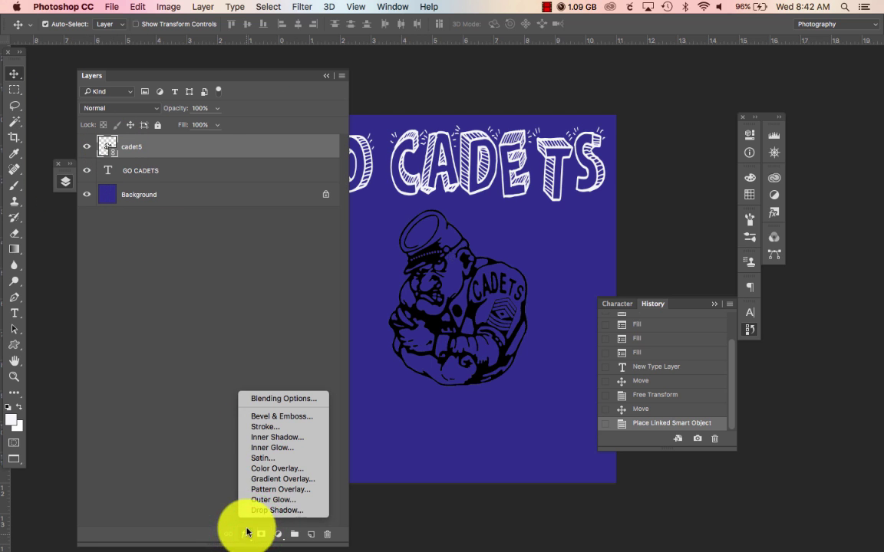
left_click(285, 468)
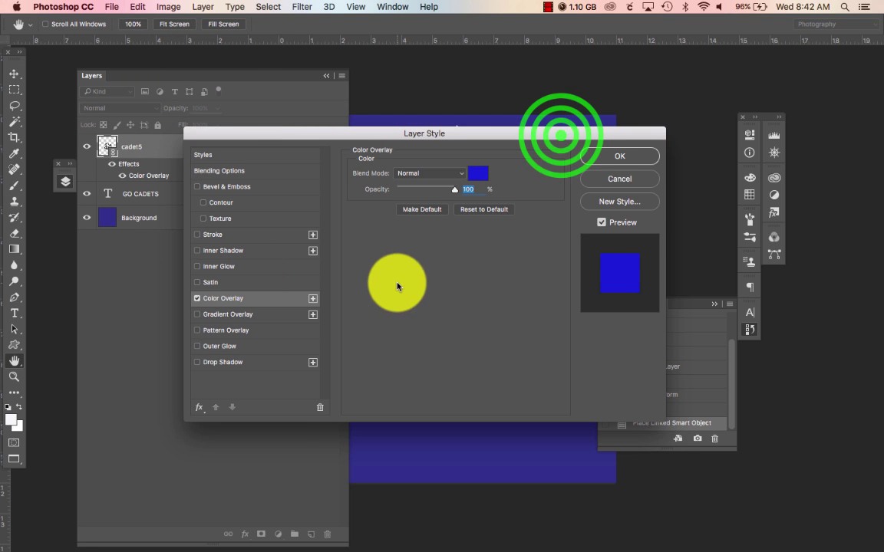
left_click_drag(561, 135, 487, 351)
left_click(402, 390)
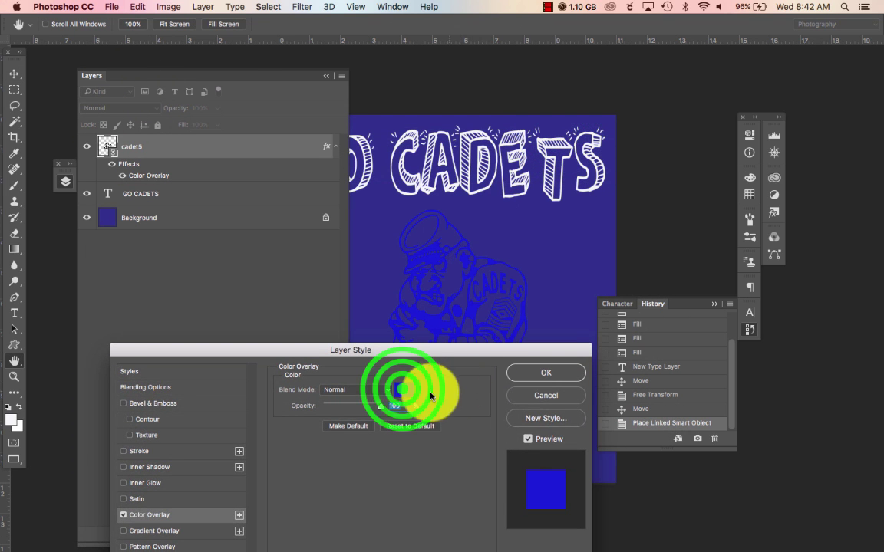
left_click(41, 97)
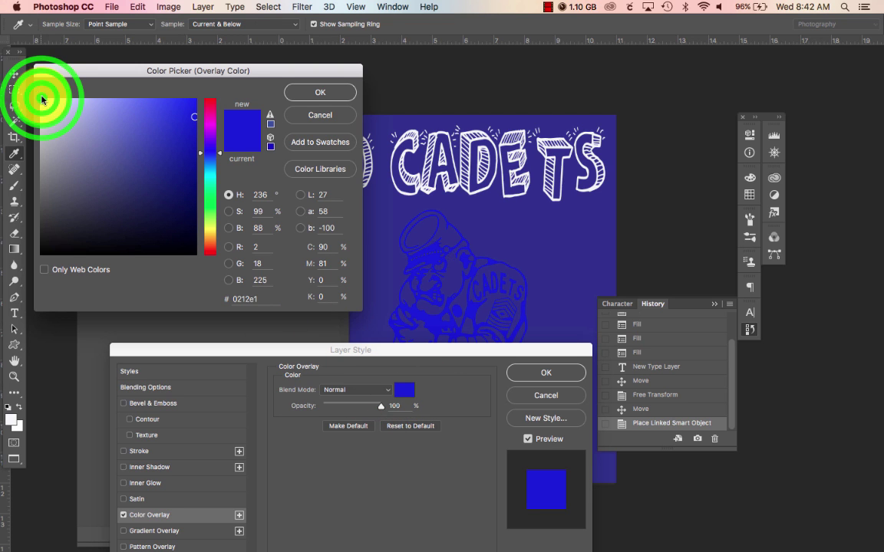
left_click(301, 92)
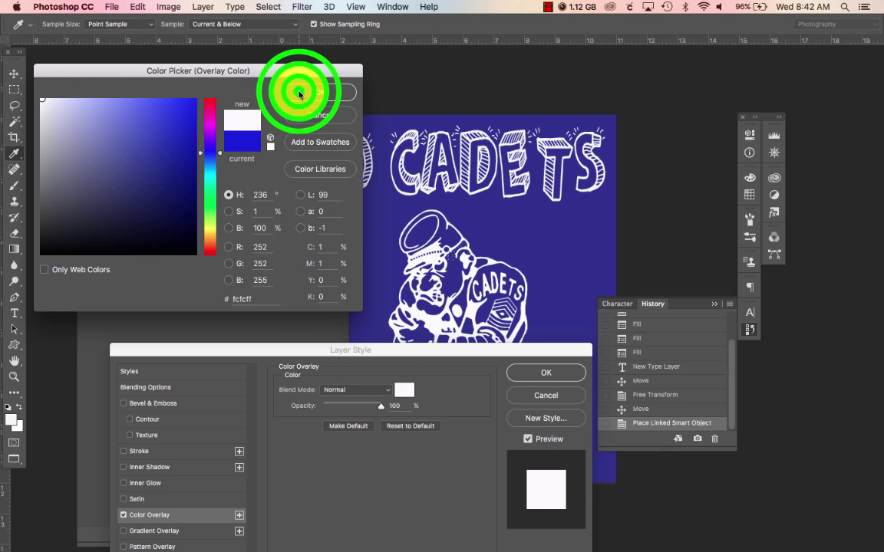
Add a black 24 px outside Stroke and apply the layer style
left_click(142, 447)
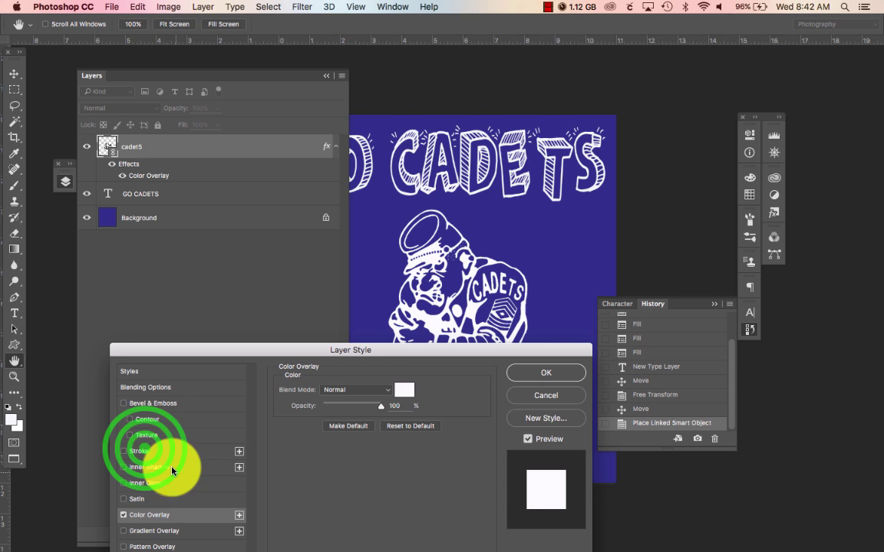
left_click(142, 451)
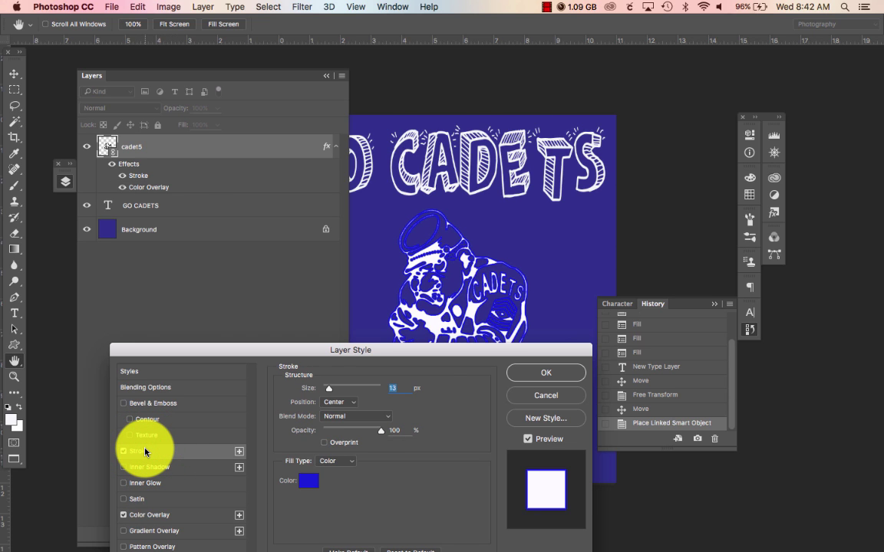
left_click(309, 480)
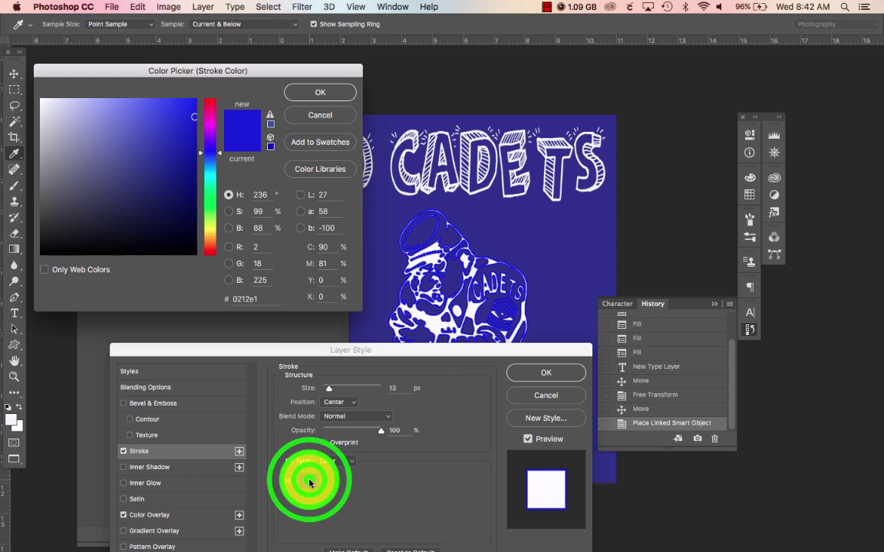
left_click(189, 253)
left_click(303, 92)
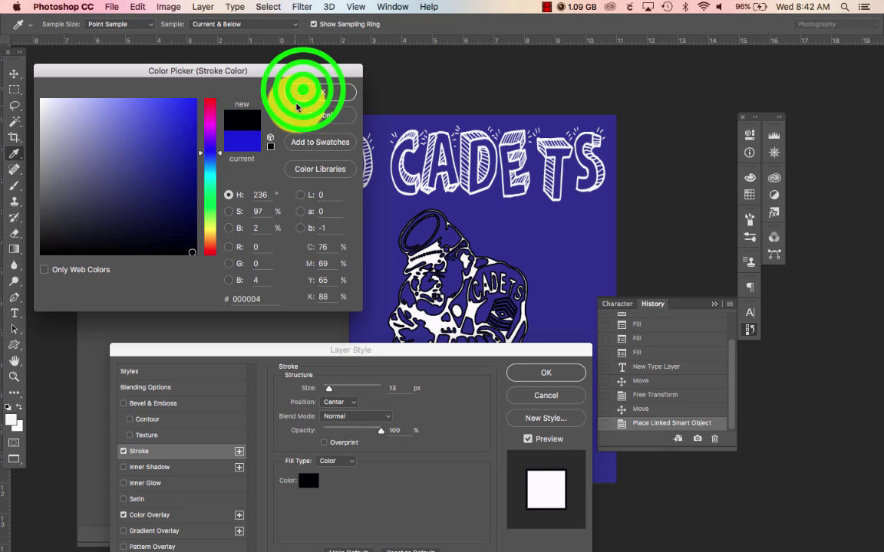
left_click(335, 402)
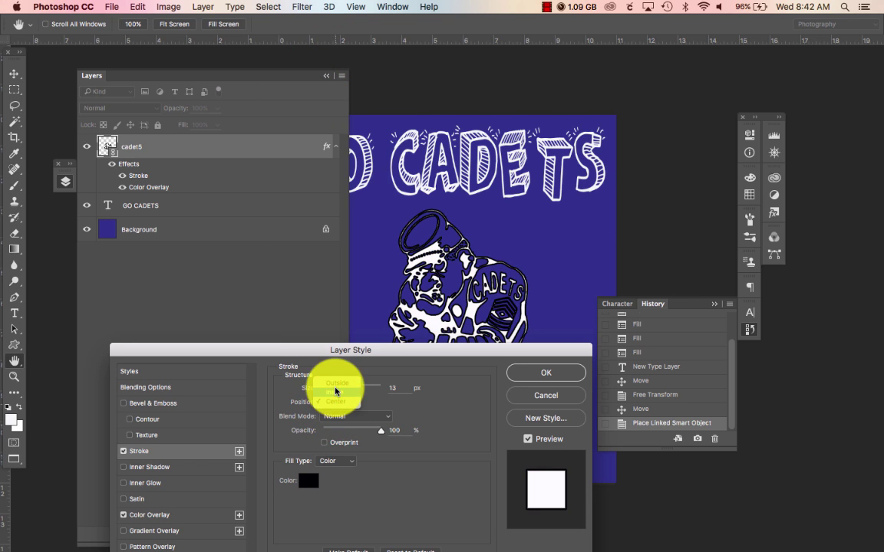
left_click(335, 386)
left_click_drag(334, 387, 332, 389)
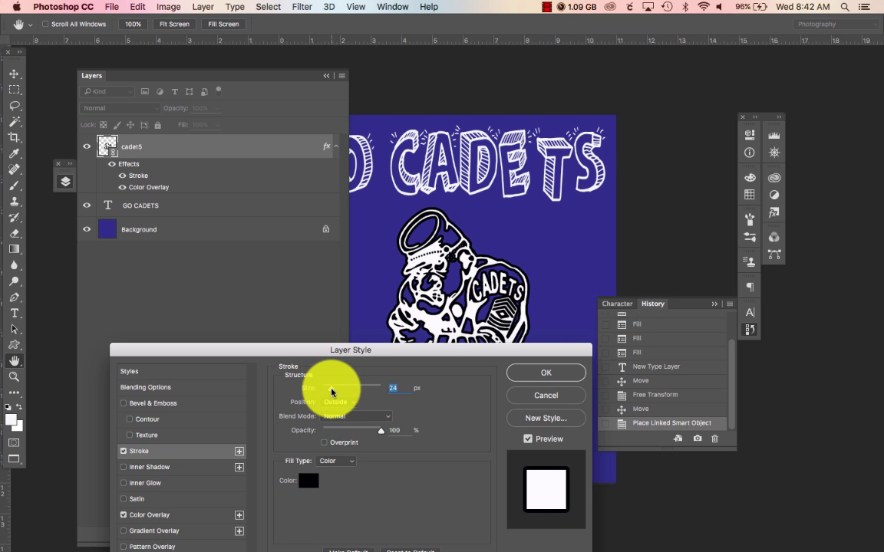
left_click(545, 373)
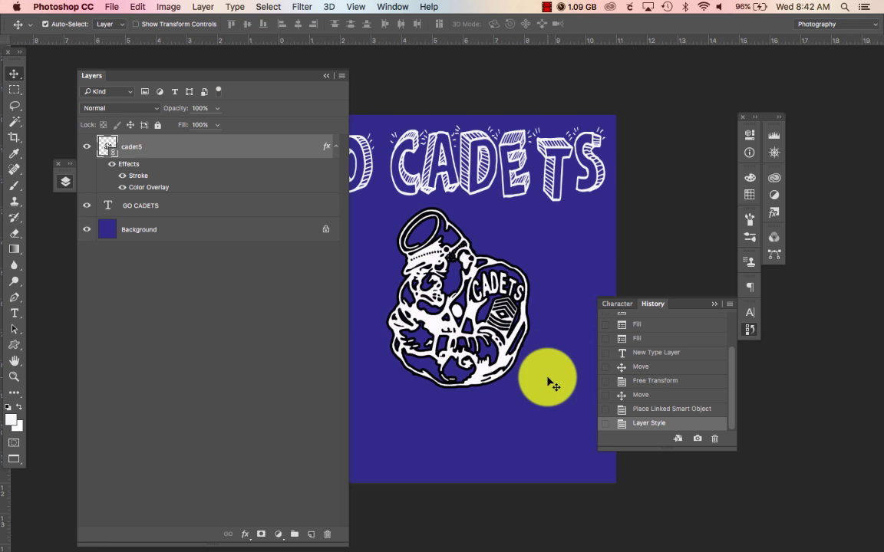
Type 'HOMECOMING 2016' near the bottom of the canvas
left_click(326, 73)
double_click(325, 78)
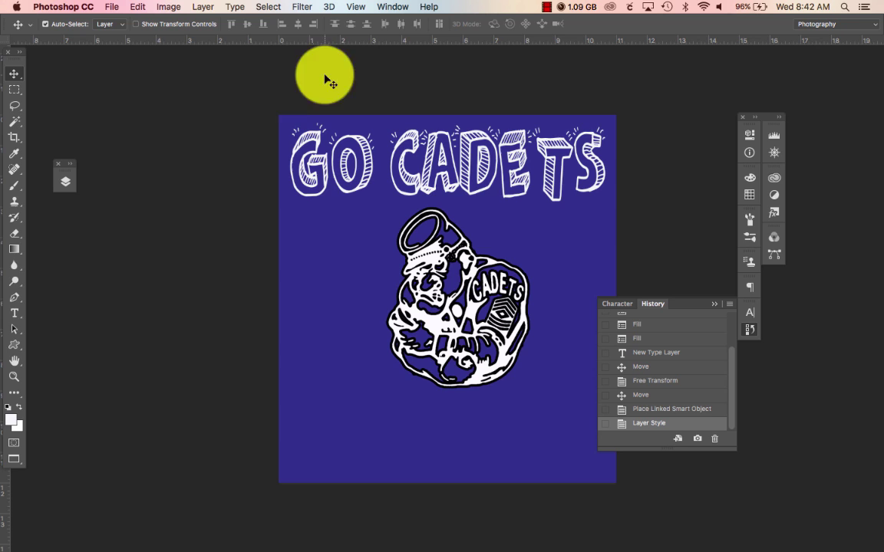
left_click(17, 311)
left_click(334, 438)
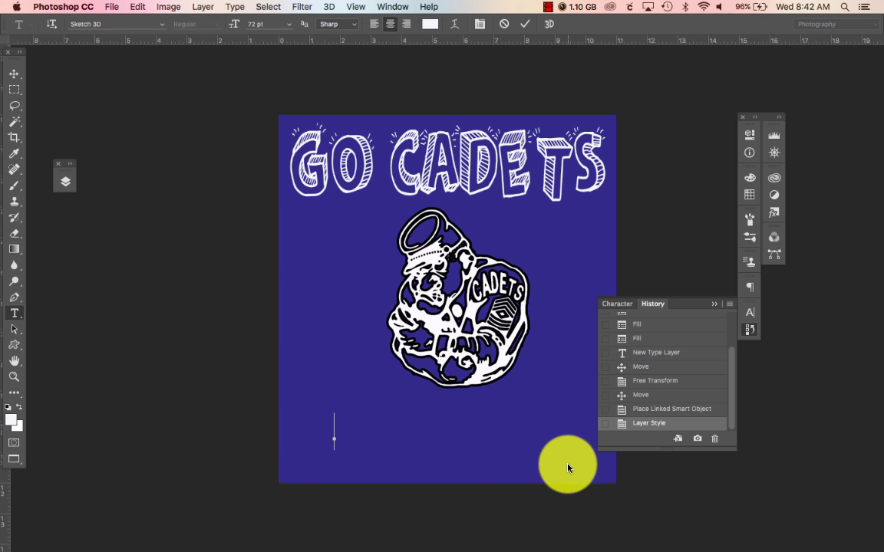
type("HOMECOMING 1")
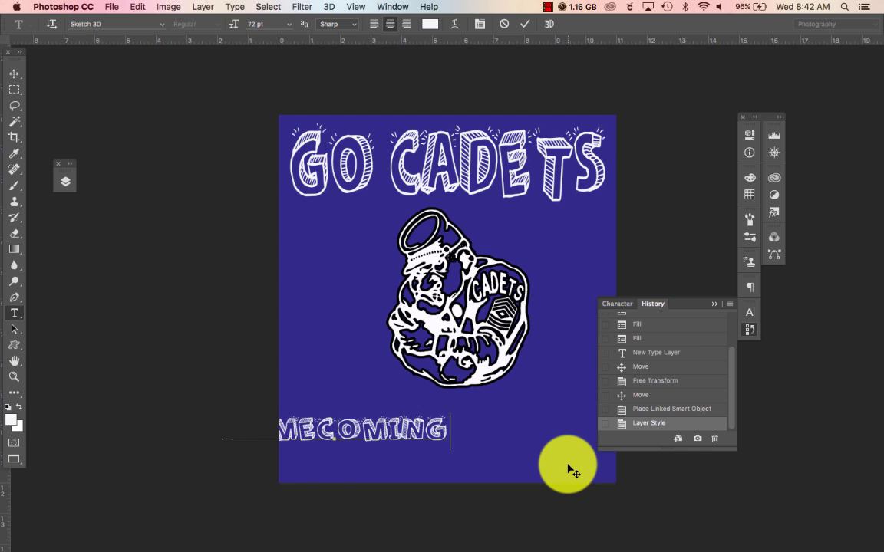
key("BackSpace")
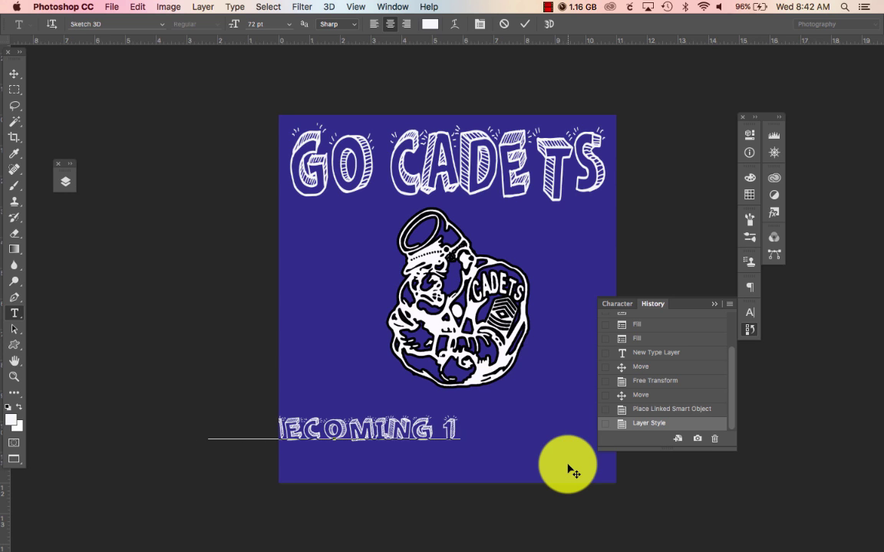
key("BackSpace")
type("2016")
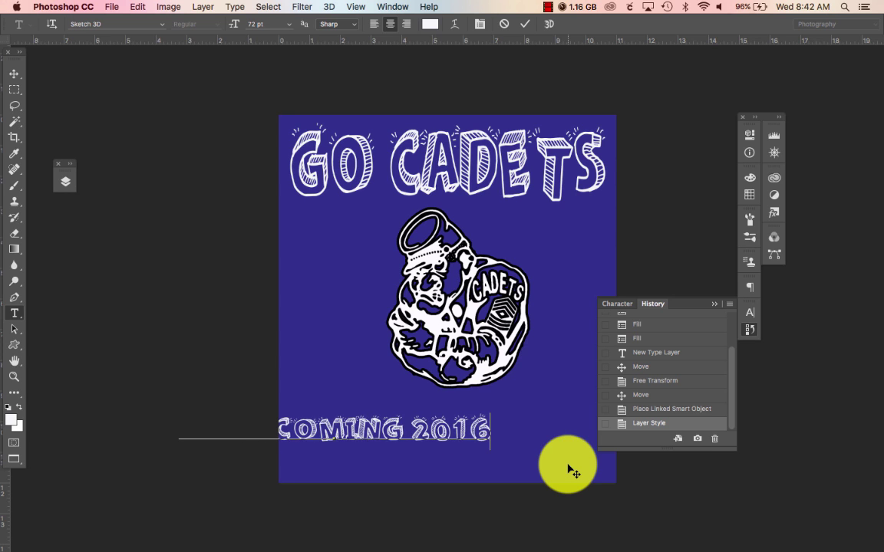
Centre the HOMECOMING 2016 text along the bottom of the shirt
left_click(13, 73)
left_click(338, 435)
left_click_drag(330, 437, 437, 424)
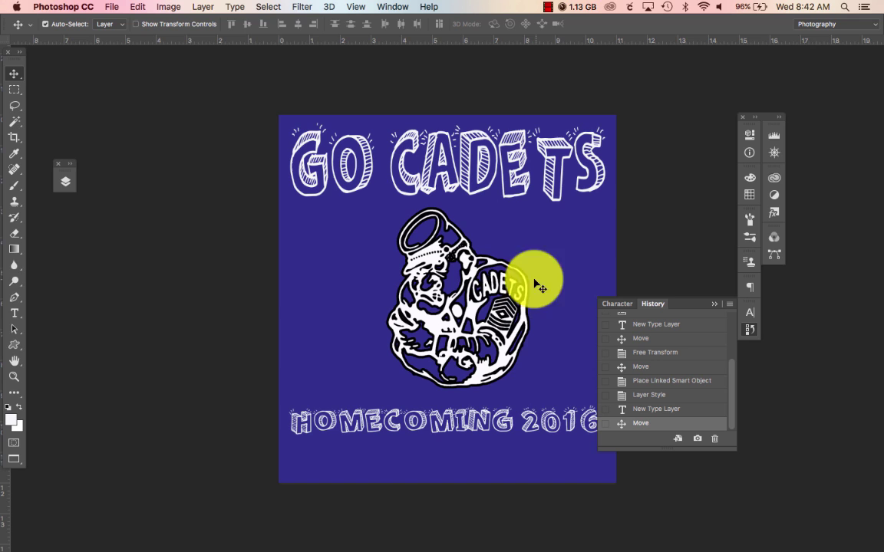
Select the HOMECOMING 2016 text and warp it with an arch bent downward
left_click(14, 313)
left_click(434, 420)
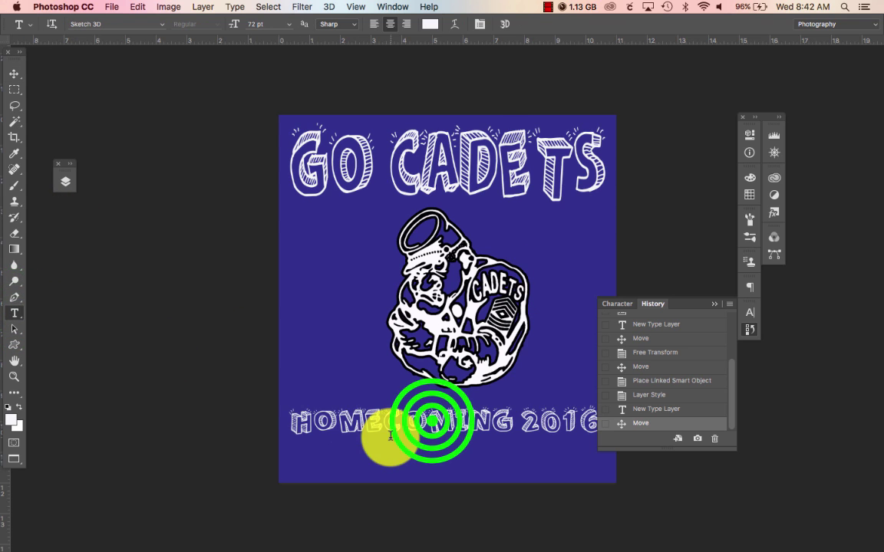
triple_click(433, 421)
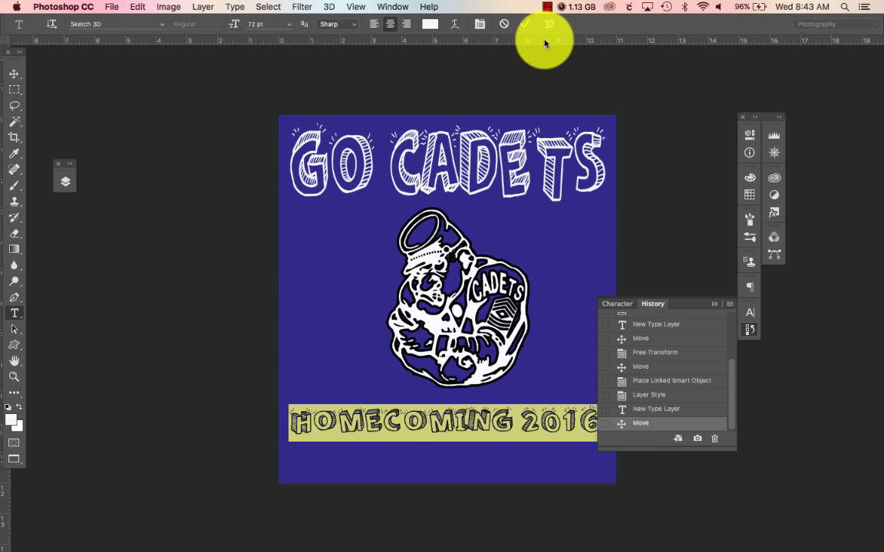
left_click(455, 24)
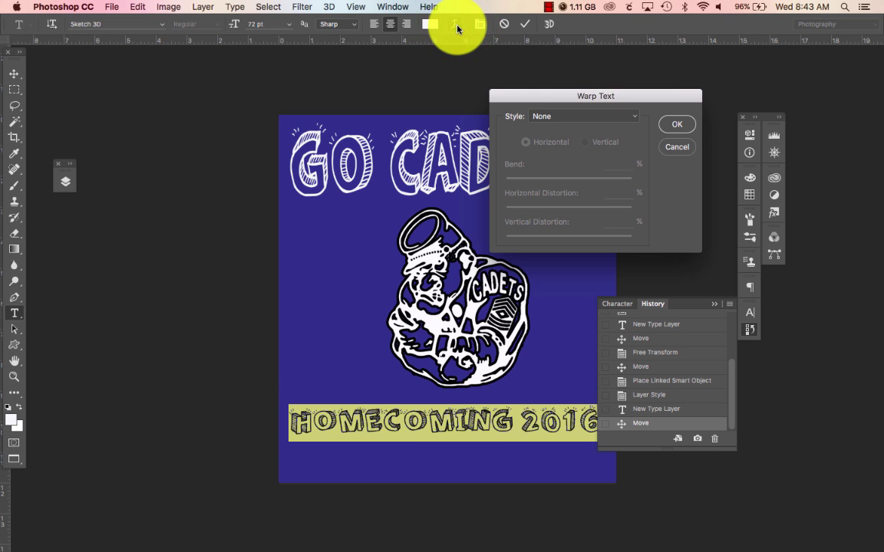
left_click(633, 115)
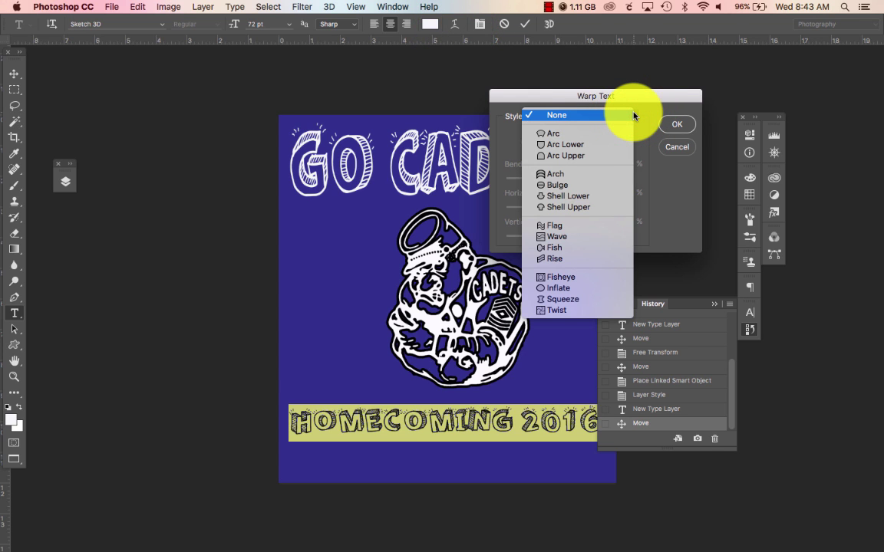
left_click(618, 173)
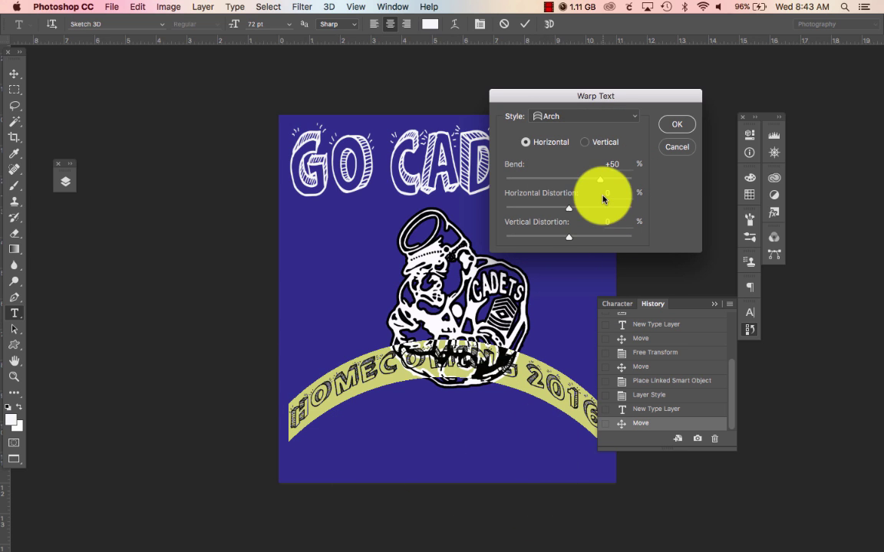
left_click(601, 180)
left_click_drag(602, 181, 568, 217)
Change the warp style to Arc and accept the -66 bend warp
left_click(570, 121)
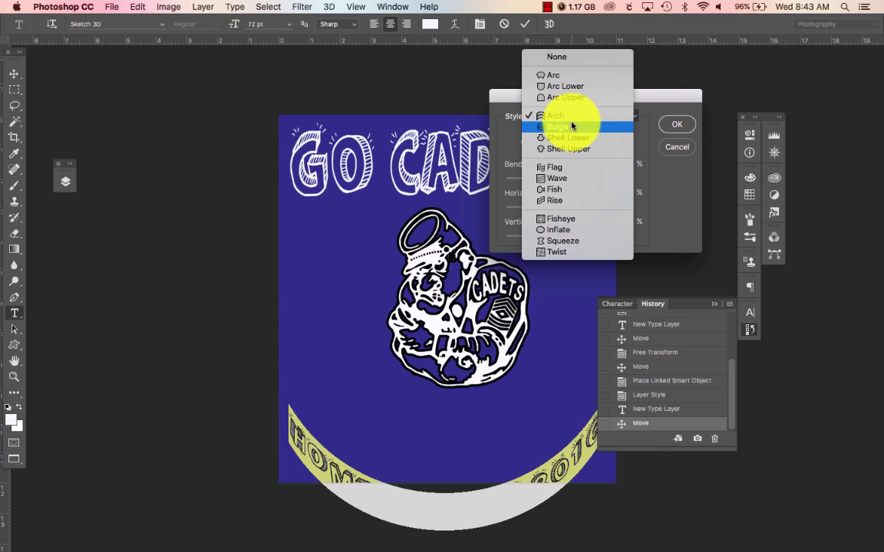
left_click(567, 76)
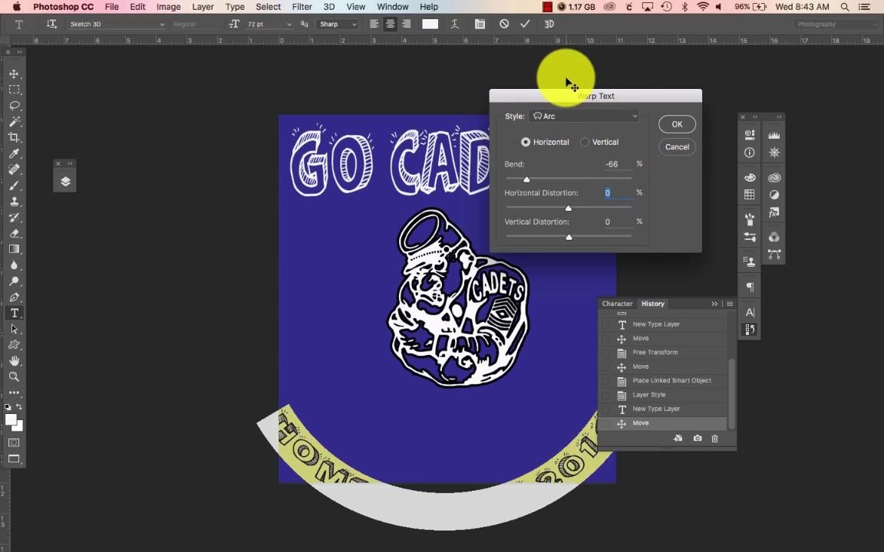
left_click(675, 127)
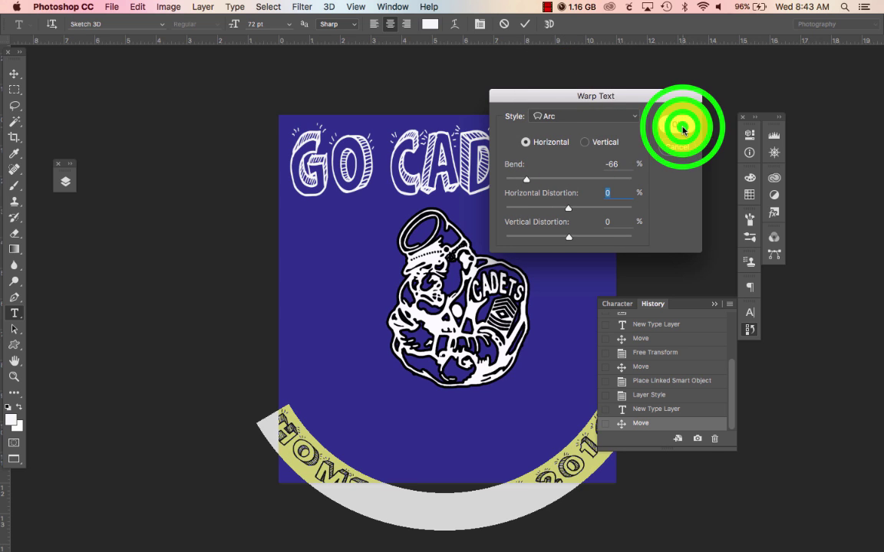
left_click(714, 303)
left_click(14, 75)
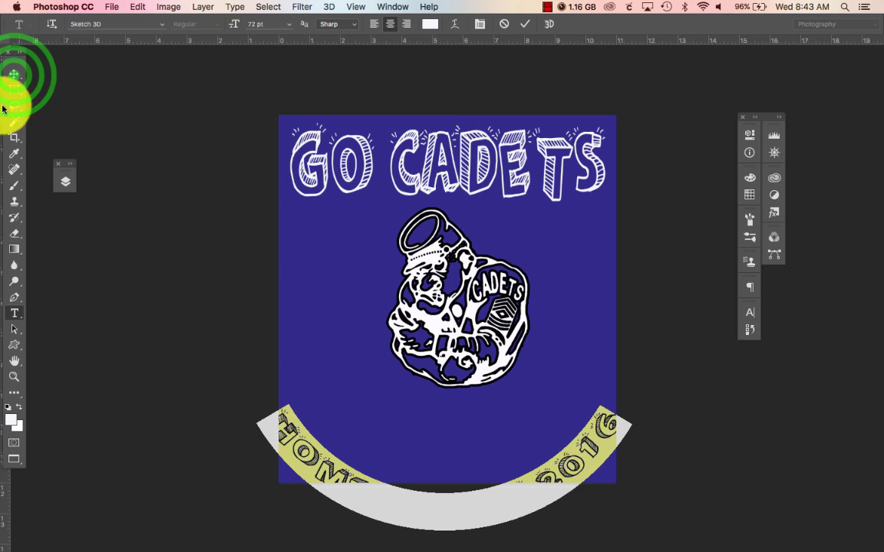
Nudge the heading and mascot, and move the curved HOMECOMING text upward
left_click(14, 74)
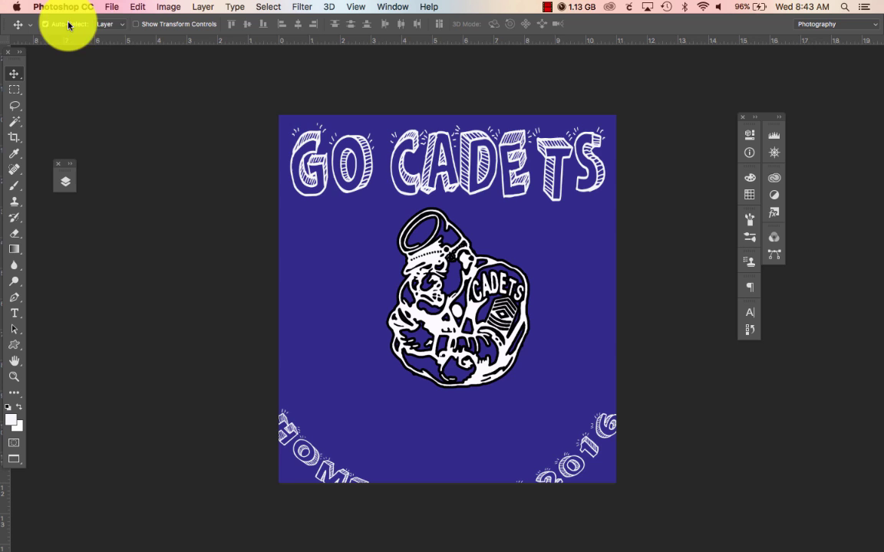
left_click(316, 140)
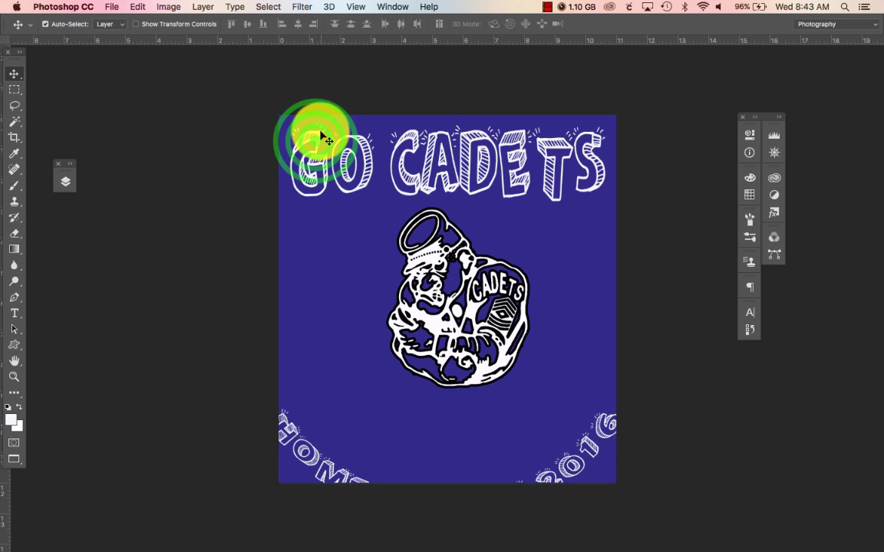
mouse_move(311, 159)
left_mouse_down()
mouse_move(316, 138)
mouse_move(316, 146)
left_mouse_up()
mouse_move(428, 244)
left_mouse_down()
mouse_move(427, 227)
mouse_move(432, 243)
left_mouse_up()
left_click_drag(307, 457, 316, 383)
Narrow the HOMECOMING text to about 86% width and shift the mascot left to centre
key("super+t")
left_click_drag(632, 412, 606, 411)
left_click_drag(259, 409, 284, 415)
key("Return")
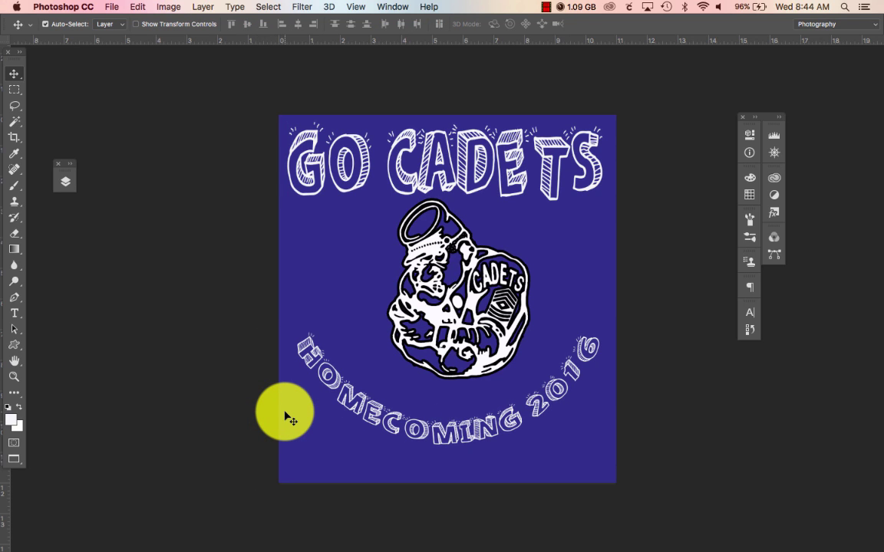
mouse_move(483, 338)
left_mouse_down()
mouse_move(465, 352)
mouse_move(474, 352)
left_mouse_up()
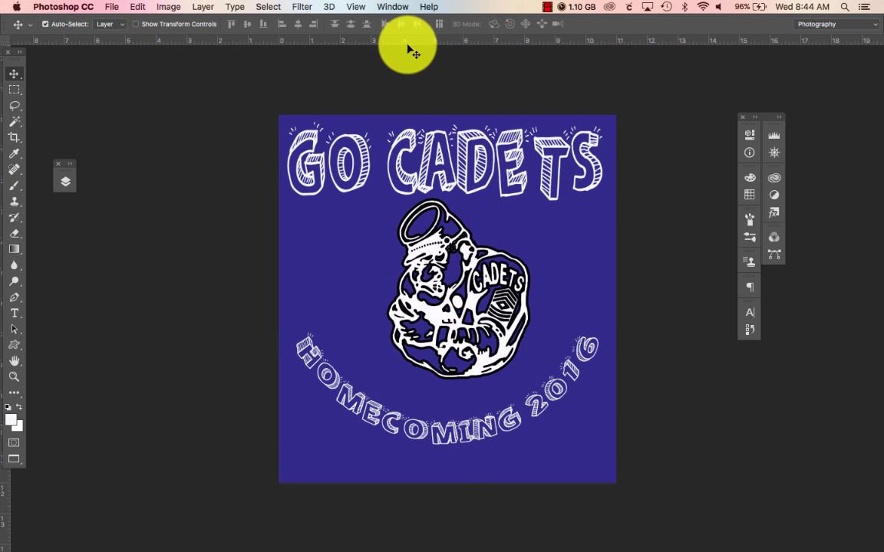
Show the rulers and place a vertical guide at 5.5 in, the canvas centre
key("super+r")
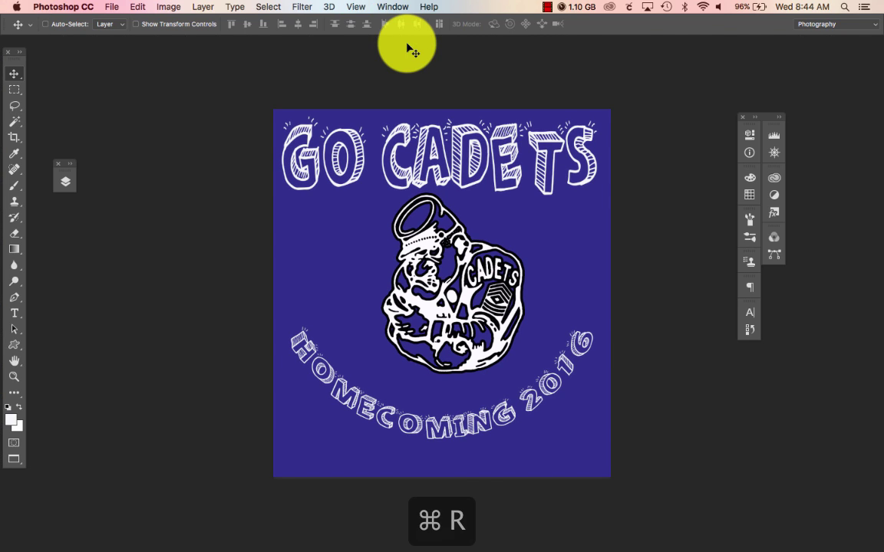
key("super+r")
left_click(15, 54)
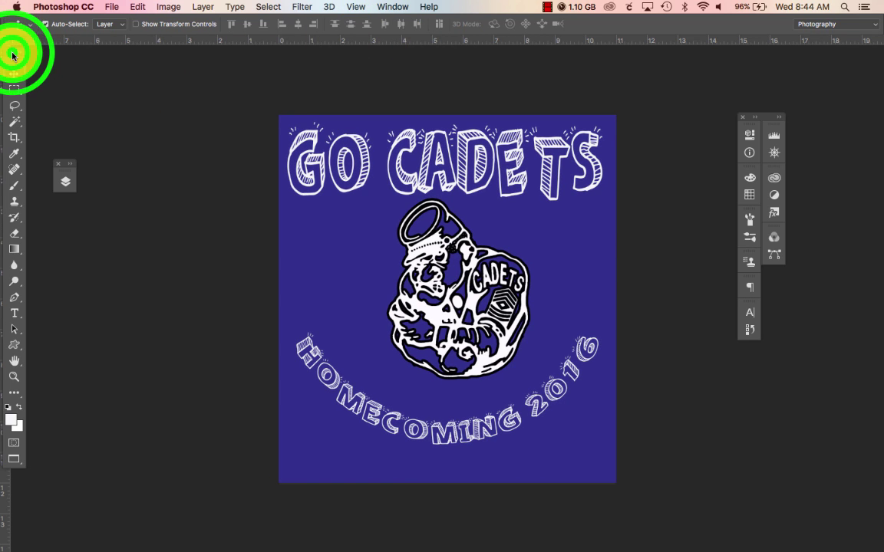
left_click_drag(15, 58, 118, 71)
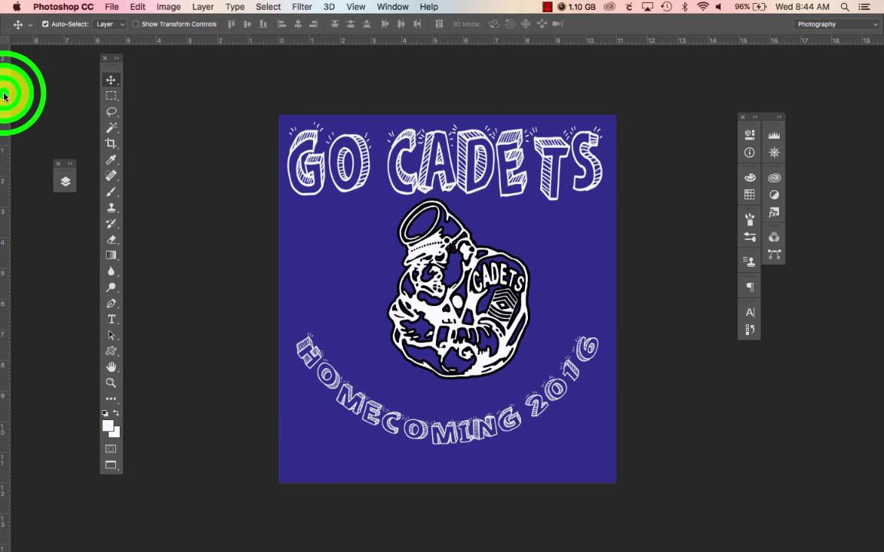
left_click_drag(3, 96, 451, 138)
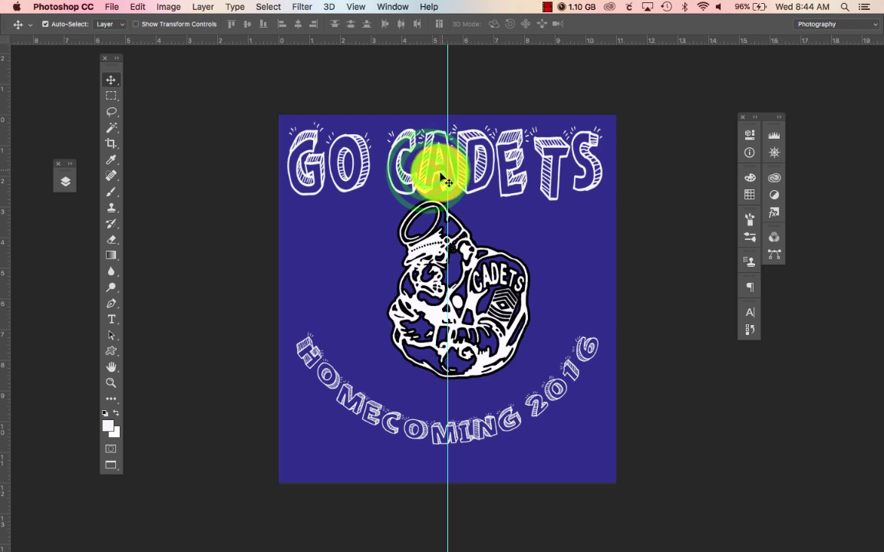
Nudge the GO CADETS heading right to centre it on the guide
left_click(432, 170)
key("ctrl+t")
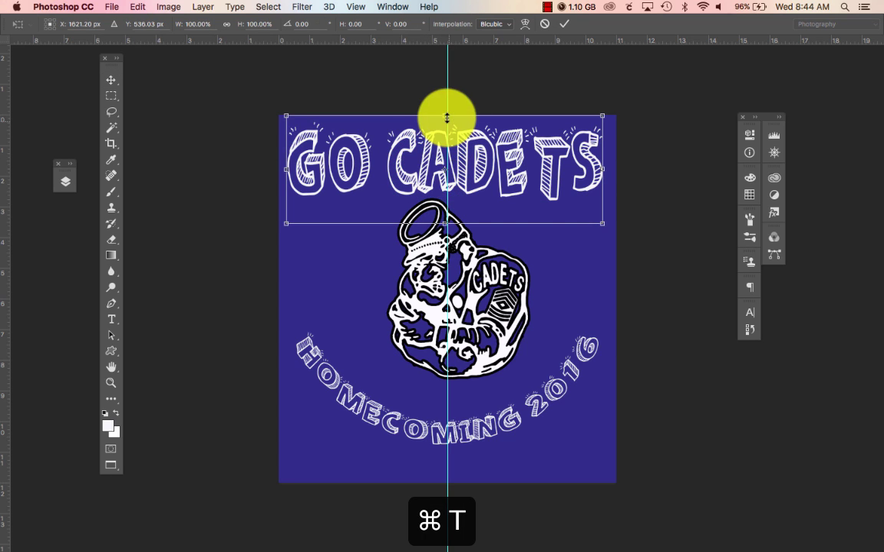
left_click(437, 176)
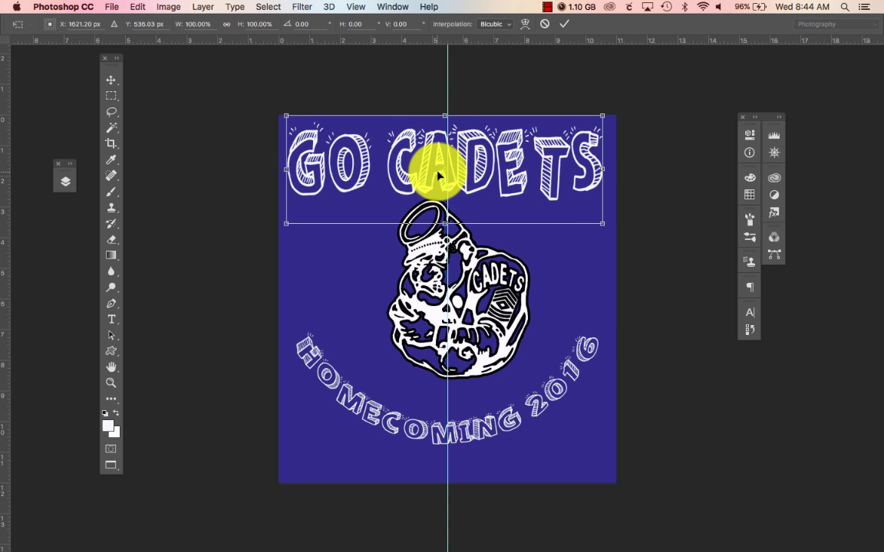
key("Right")
key("Right")
key("Right")
key("Right")
key("Right")
key("Right")
key("Right")
key("Right")
key("Right")
key("Right")
key("Right")
key("Right")
key("Right")
key("Right")
key("Right")
key("Right")
key("Right")
key("Right")
key("Right")
key("Right")
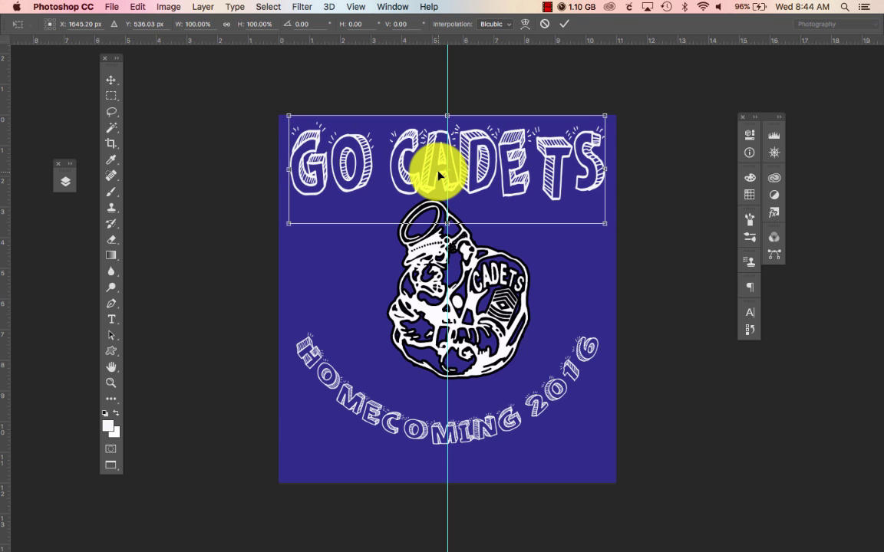
key("Return")
Nudge the mascot onto the centre guide and check the HOMECOMING text alignment
left_click(470, 250)
key("ctrl+t")
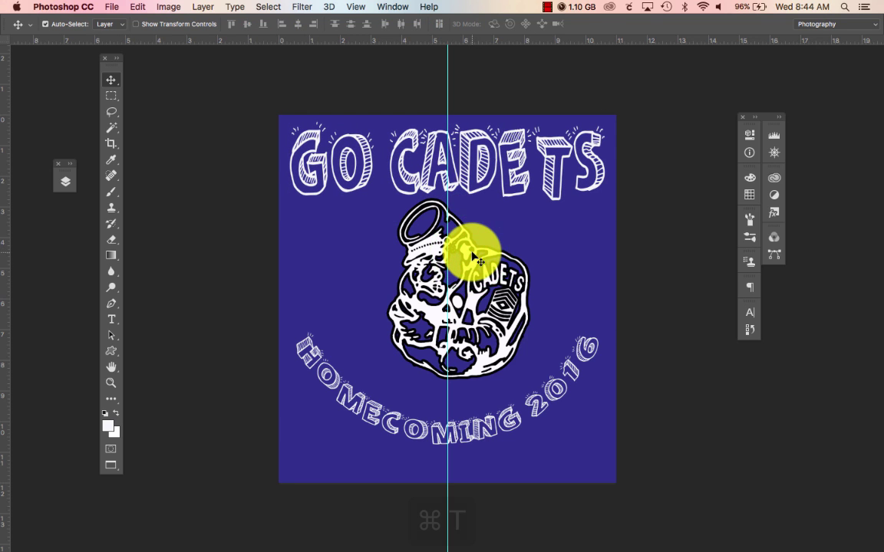
key("Right")
key("Right")
key("Right")
key("Right")
key("Right")
key("Right")
key("Right")
key("Right")
key("Right")
key("Right")
key("Right")
key("Right")
key("Right")
key("Right")
key("Right")
key("Right")
key("Right")
key("Right")
key("Right")
key("Right")
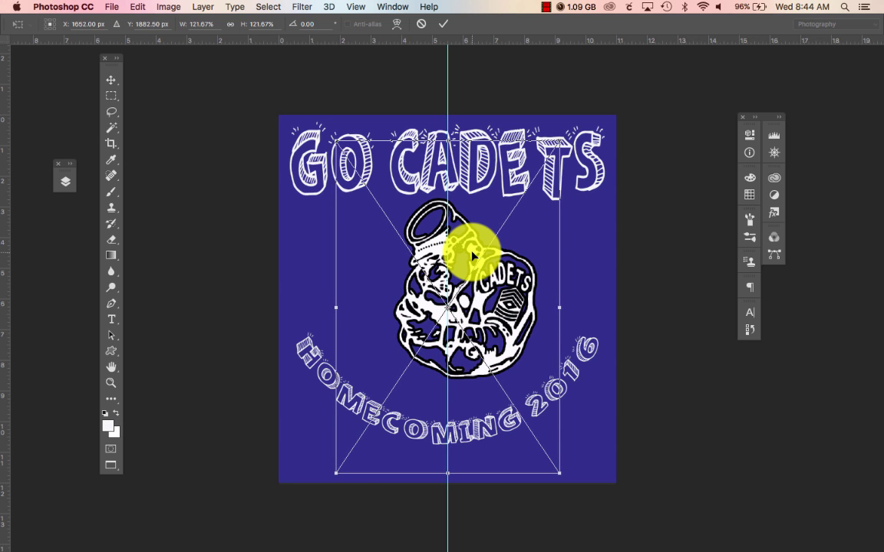
key("Left")
key("Left")
key("Left")
key("Left")
key("Left")
key("Left")
key("Left")
key("Left")
key("Left")
key("Left")
key("Left")
key("Left")
key("Left")
key("Left")
key("Left")
key("Left")
key("Left")
key("Left")
key("Left")
key("Left")
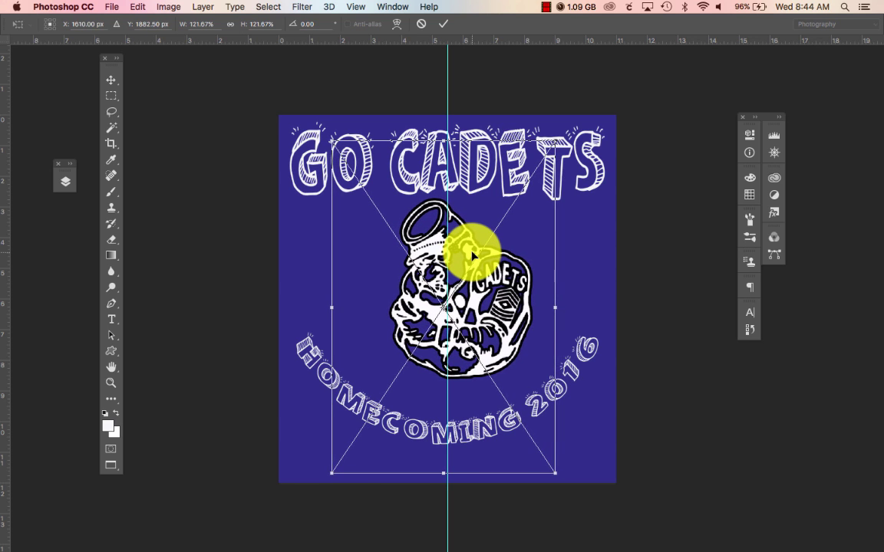
key("Left")
key("Left")
key("Left")
key("Left")
key("Left")
key("Left")
key("Left")
key("Left")
key("Left")
key("Left")
key("Left")
key("Left")
key("Left")
key("Left")
key("Left")
key("Left")
key("Left")
key("Left")
key("Left")
key("Left")
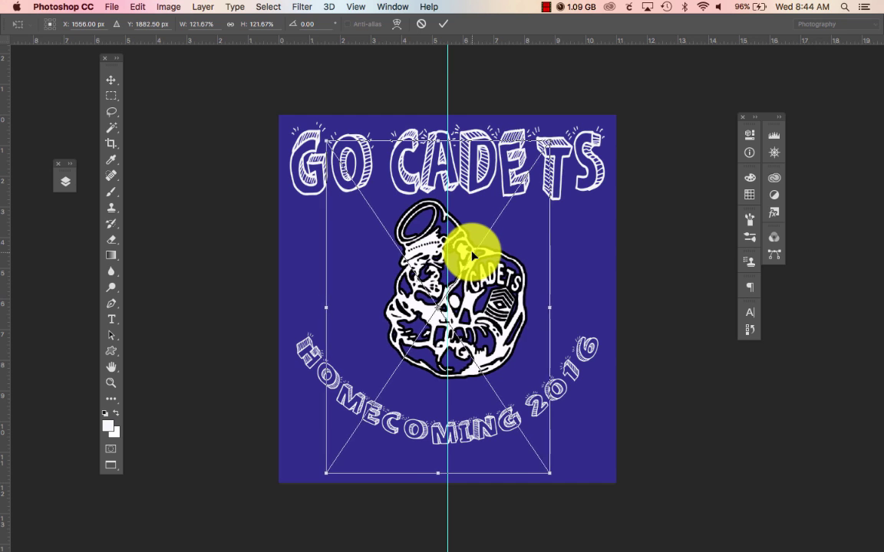
key("Return")
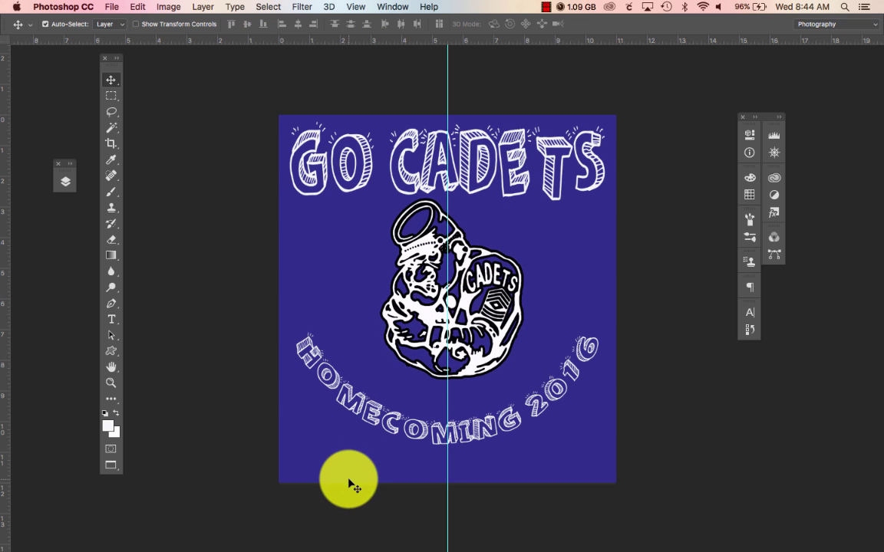
left_click(385, 431)
key("super+t")
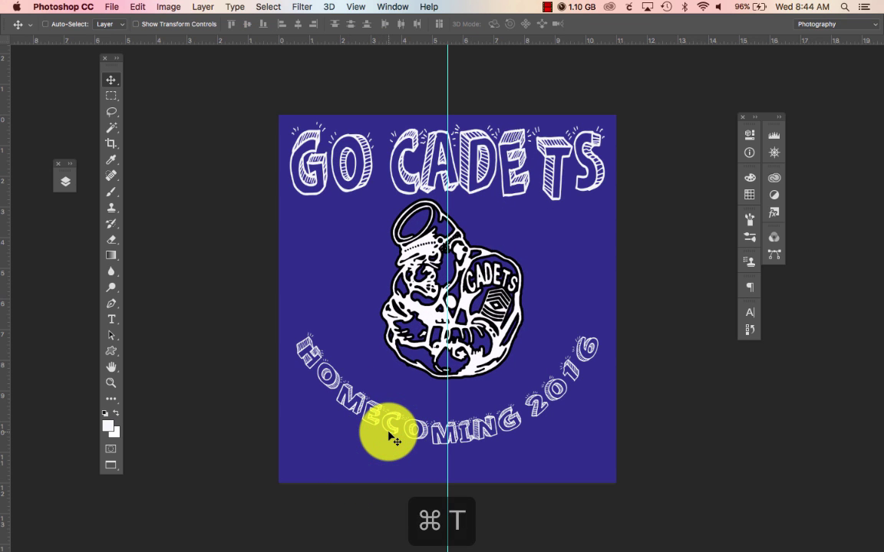
key("Return")
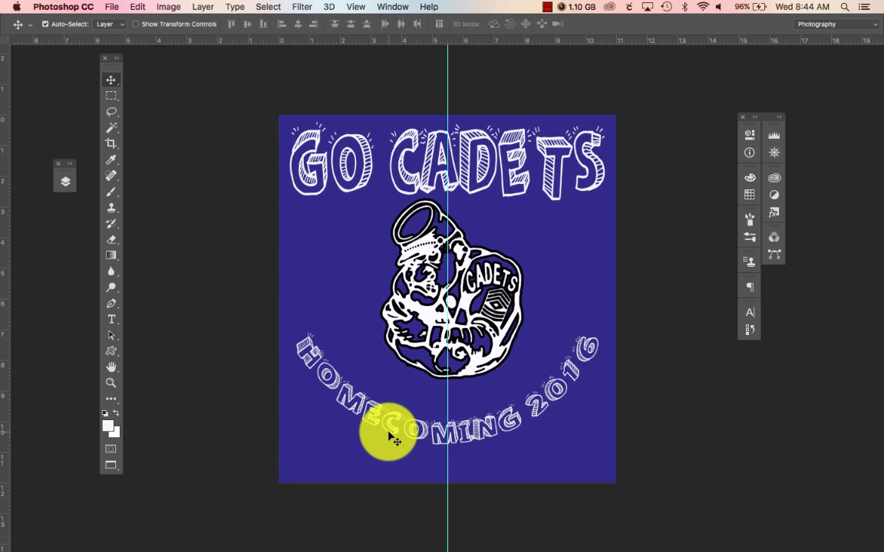
left_click(346, 394)
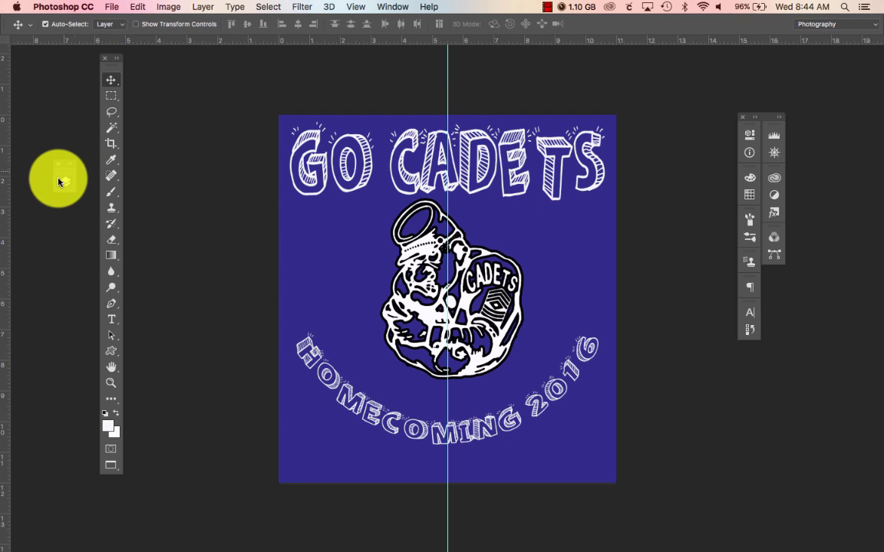
Zoom in and add a new empty Layer 1 above the T-shirt artwork
key("super+equal")
key("super+equal")
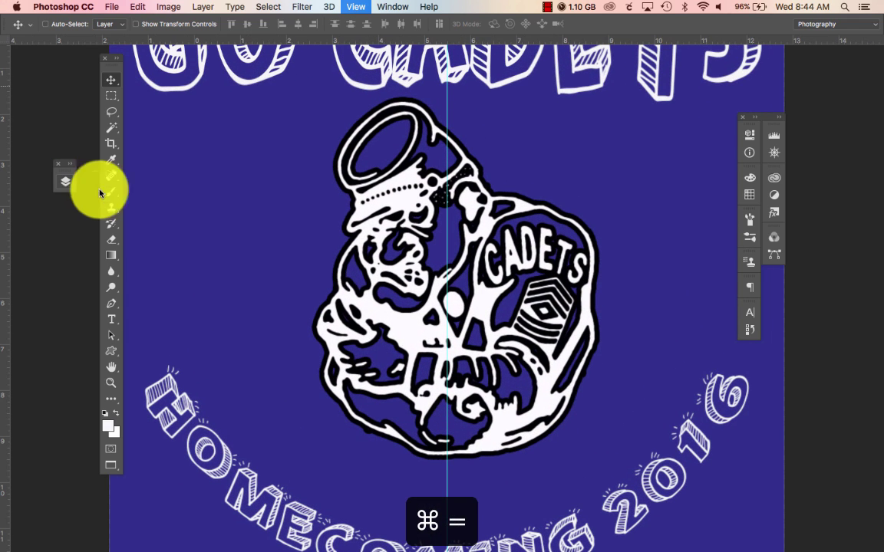
scroll(245, 368, "down", 5)
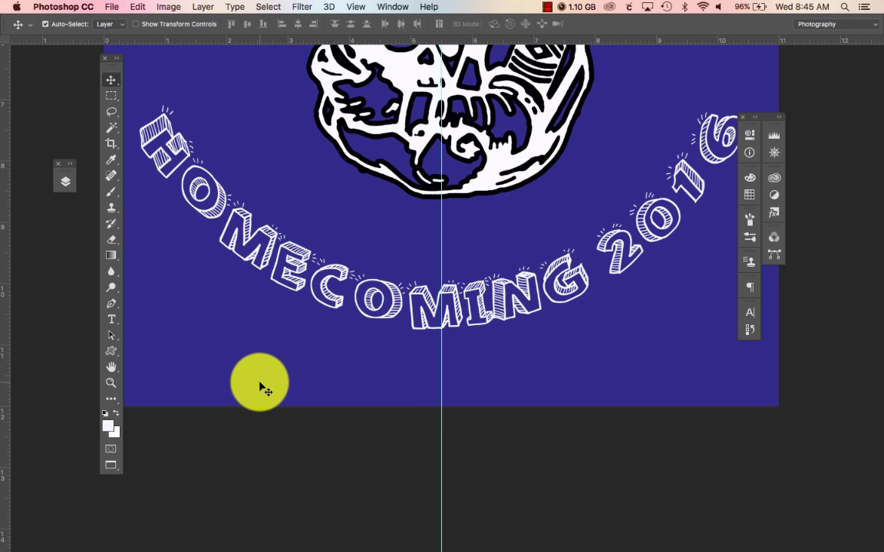
left_click(64, 181)
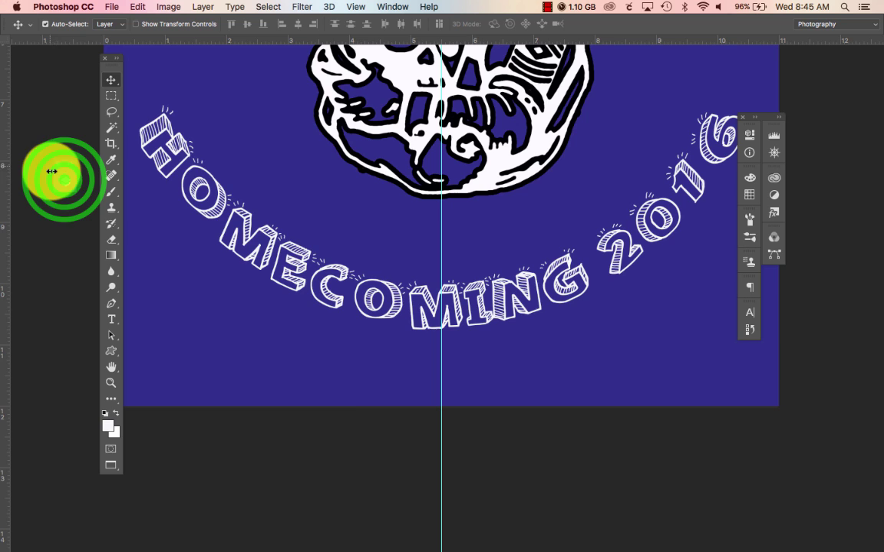
left_click(301, 535)
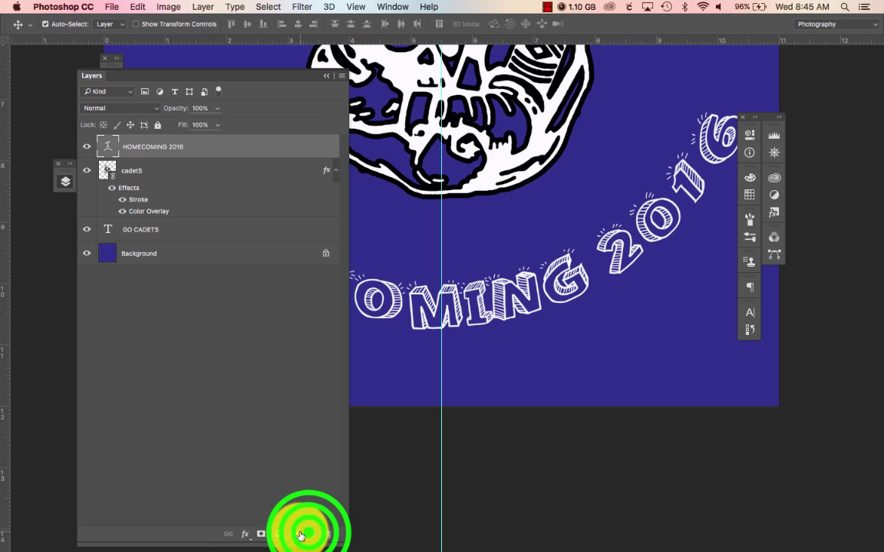
left_click(325, 73)
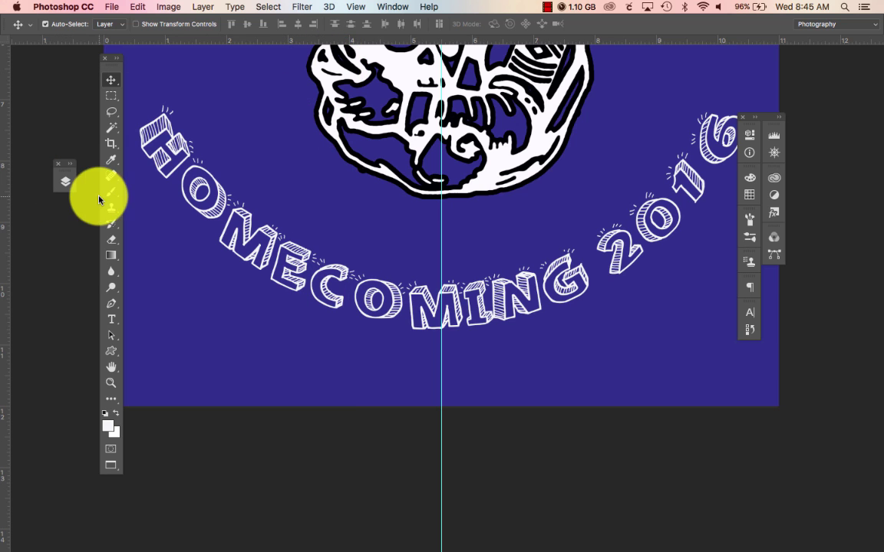
left_click(112, 258)
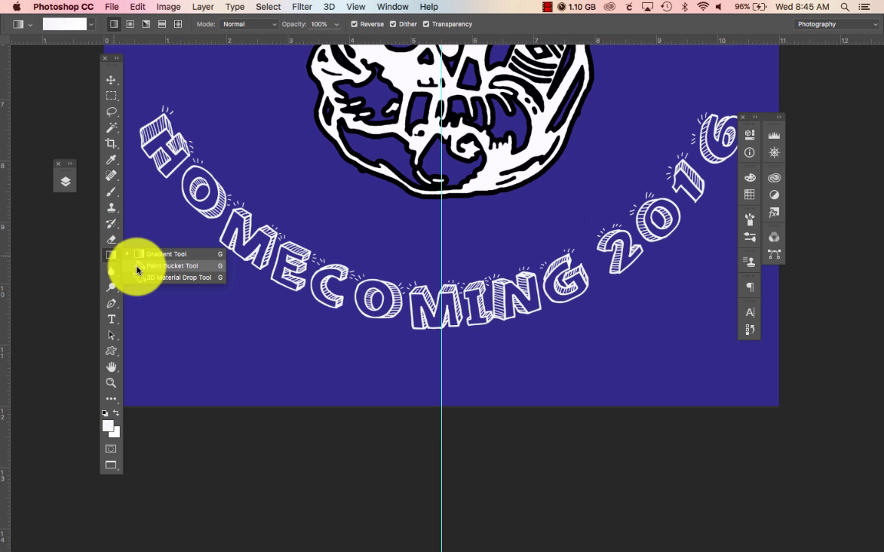
Select the Paint Bucket, undo the accidental canvas fill, and enable All Layers sampling
left_click(161, 266)
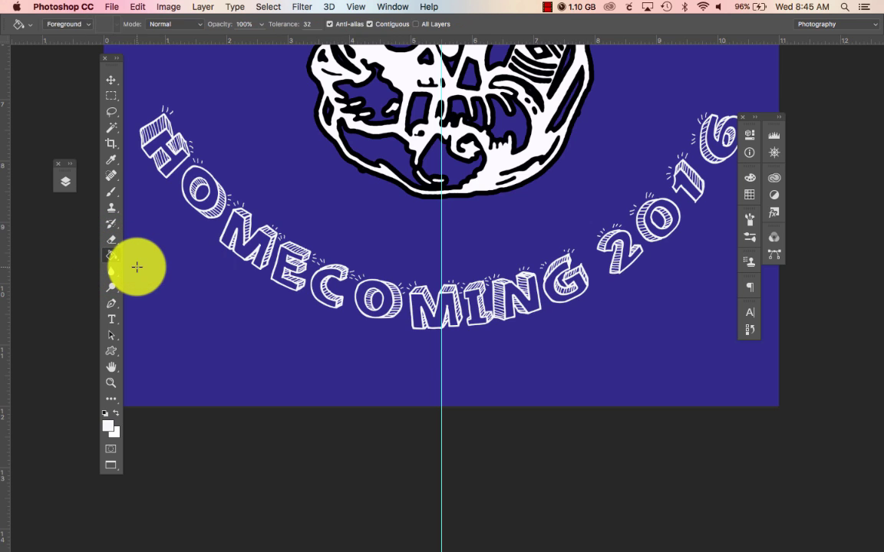
left_click(163, 145)
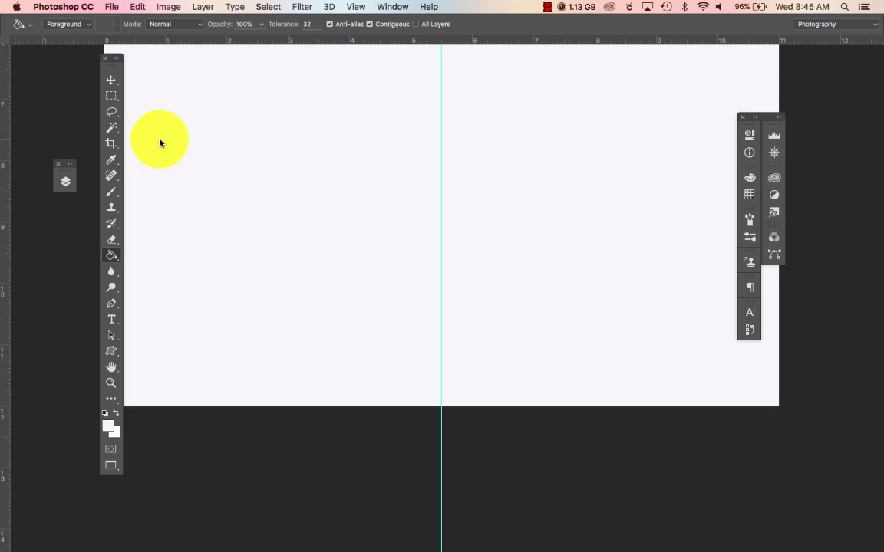
key("super+z")
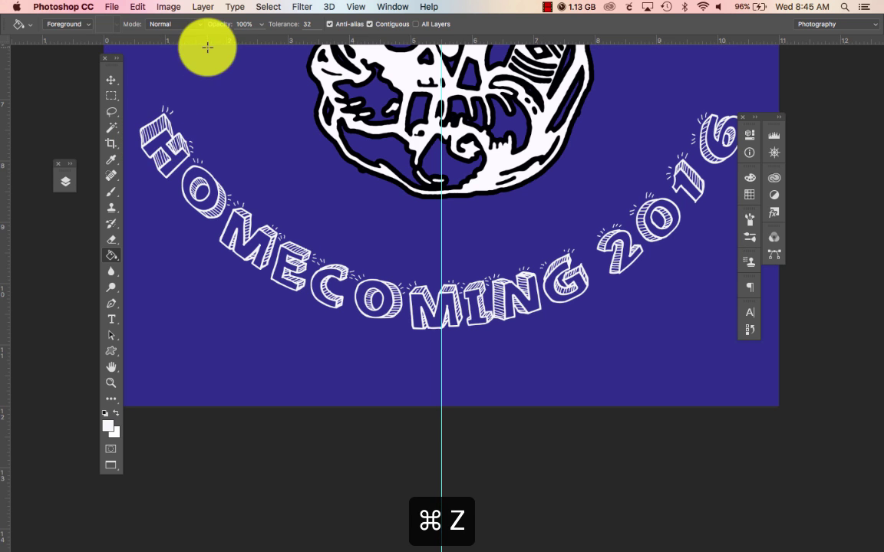
left_click(417, 25)
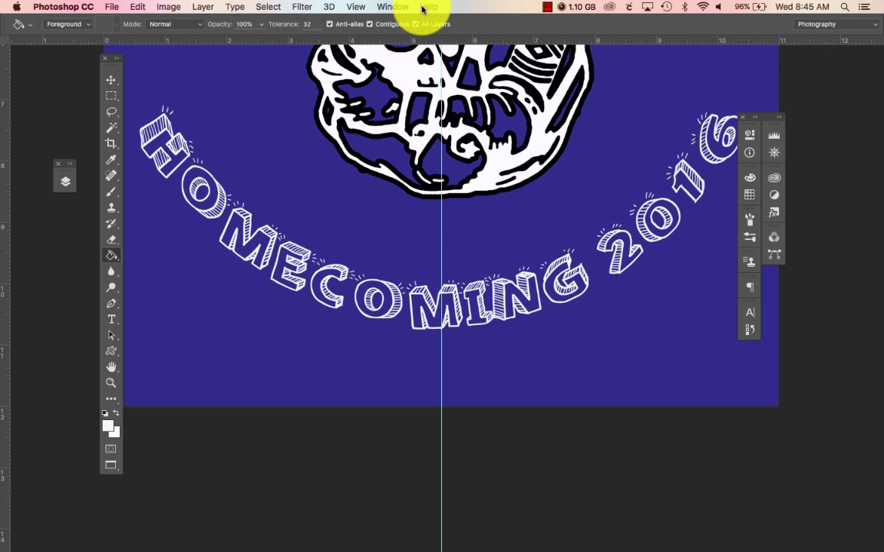
Fill every letter of HOMECOMING solid white
left_click(153, 139)
left_click(193, 176)
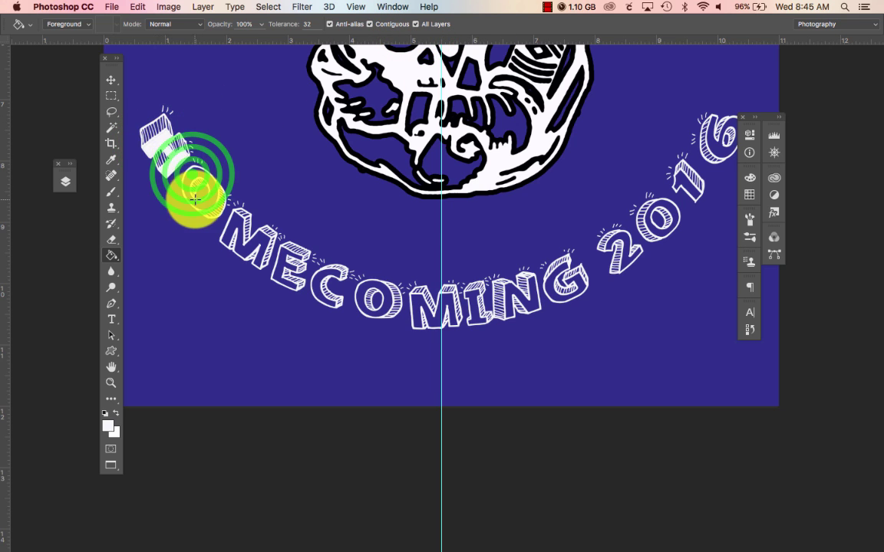
left_click(250, 242)
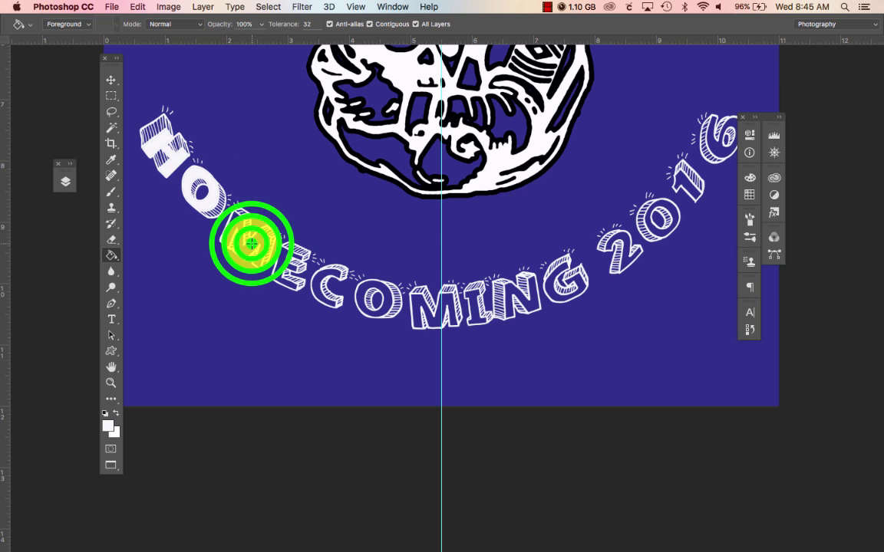
left_click(316, 283)
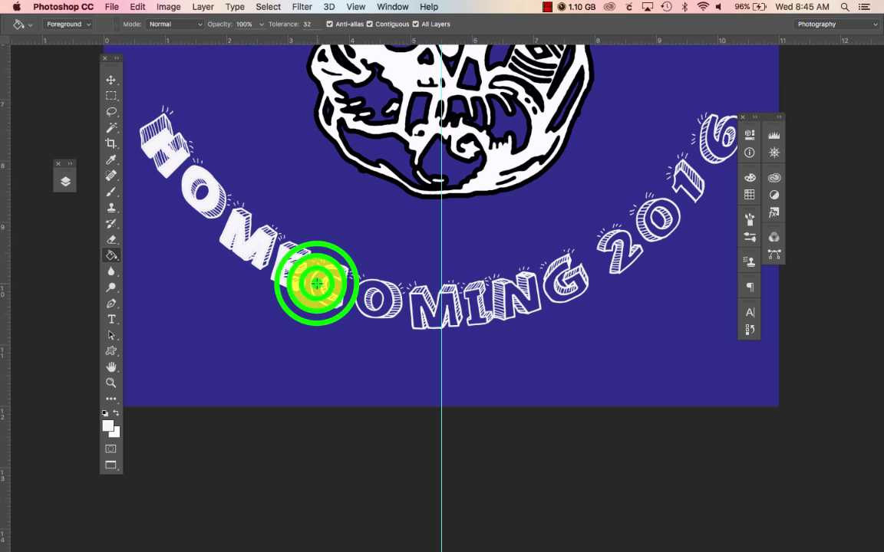
left_click(382, 286)
left_click(418, 302)
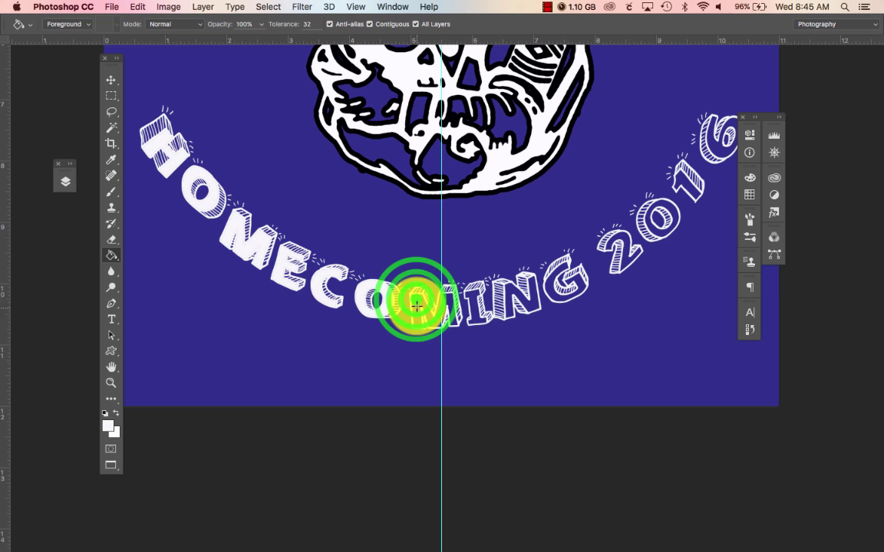
left_click(471, 301)
left_click(510, 299)
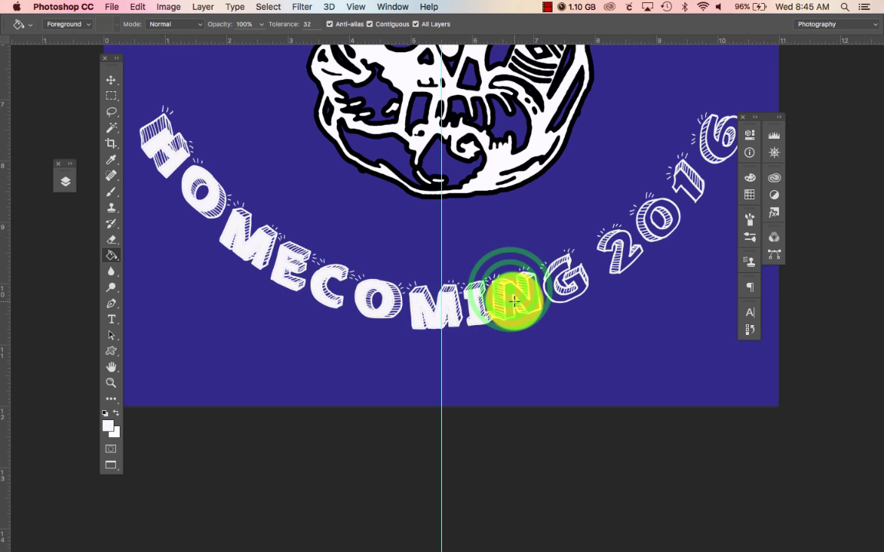
left_click(558, 298)
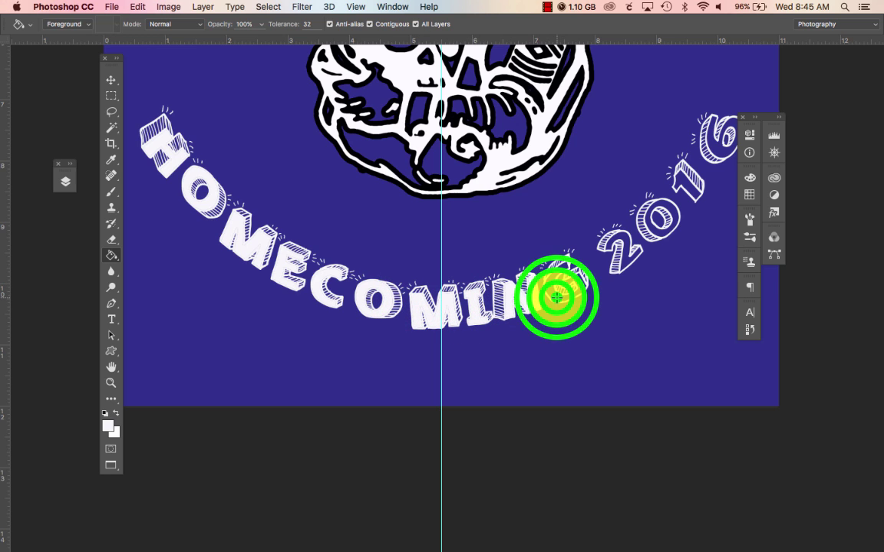
Fill the digits 2, 0, 1 and 6 of 2016 solid white
left_click(621, 259)
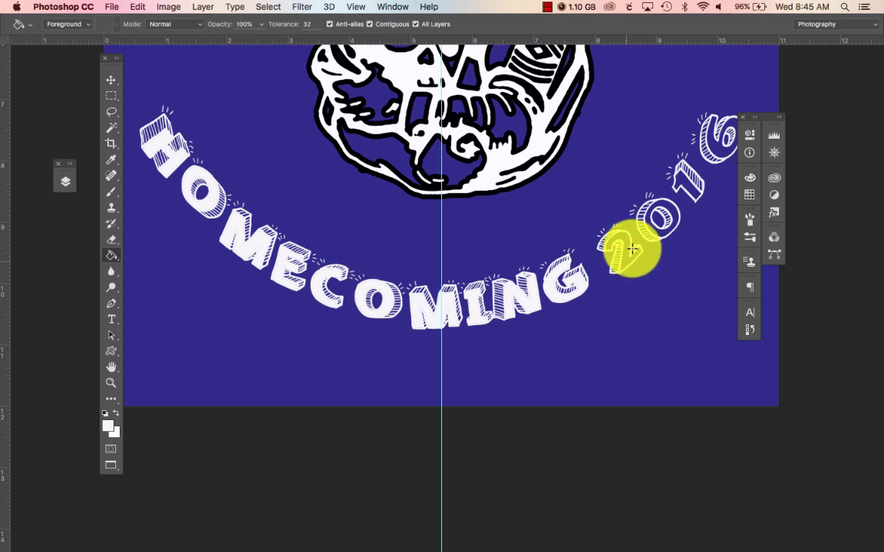
left_click(659, 233)
left_click(682, 175)
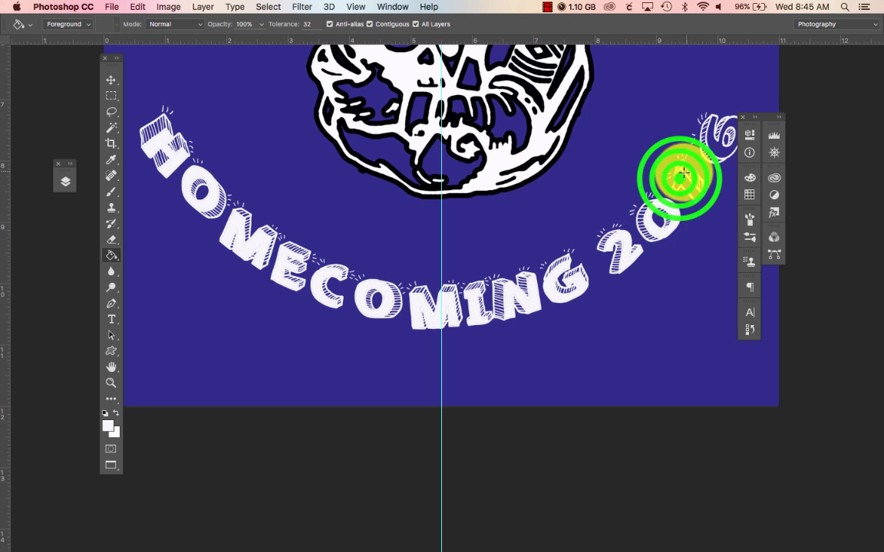
left_click(712, 144)
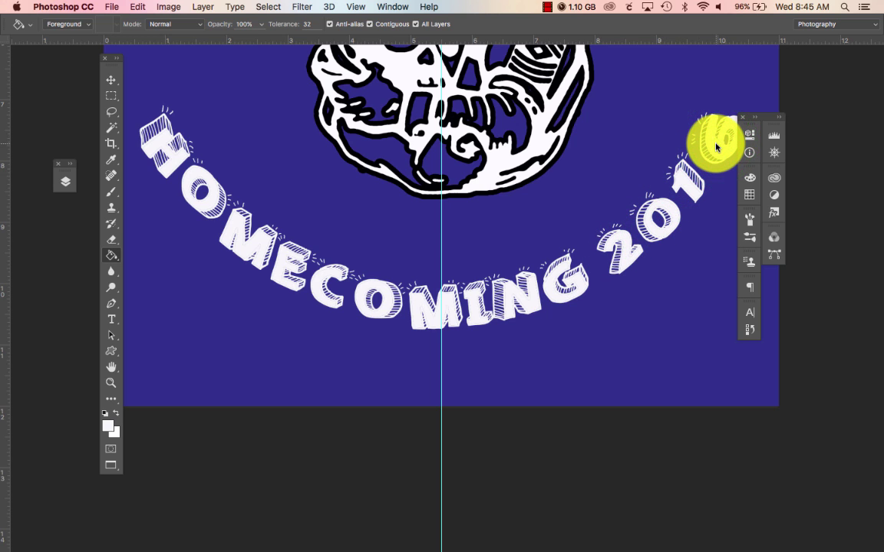
Zoom out and save the design as a PSD in Desktop > Homecoming Choices, accepting compatibility options
key("super+minus")
key("super+minus")
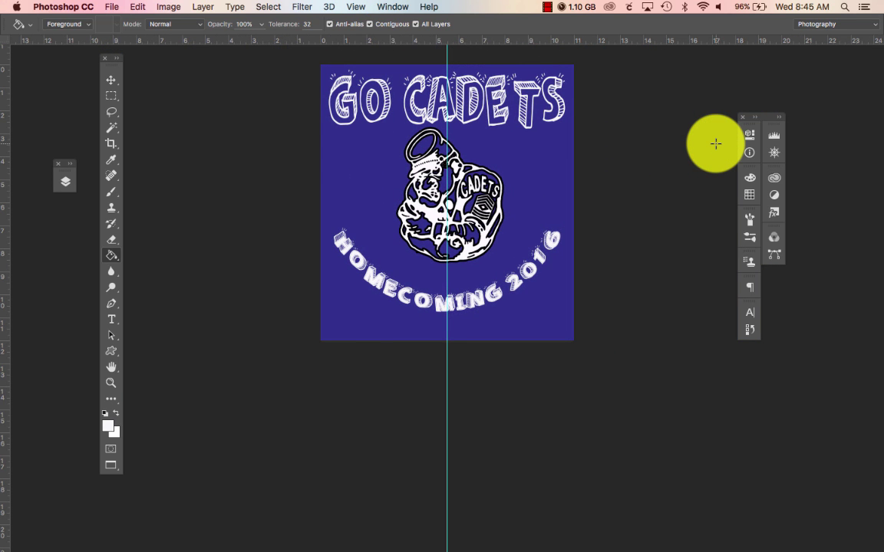
left_click(112, 7)
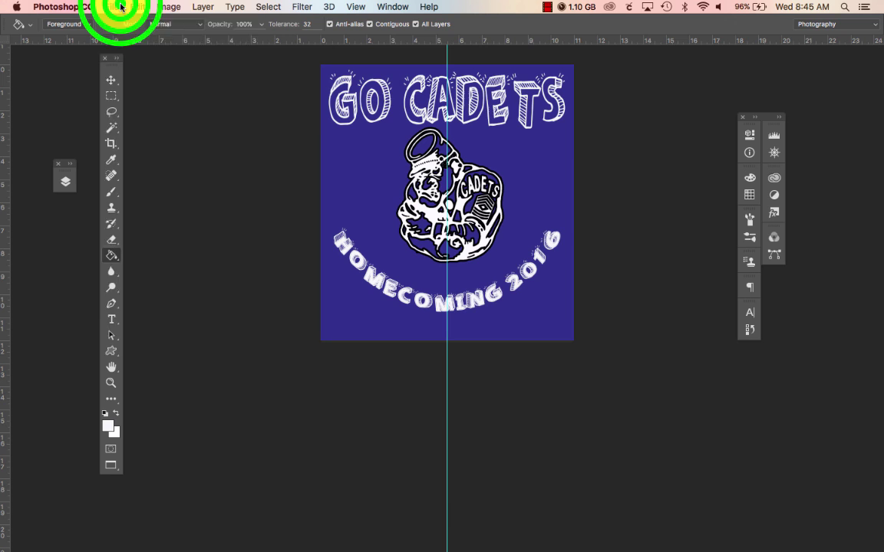
left_click(145, 134)
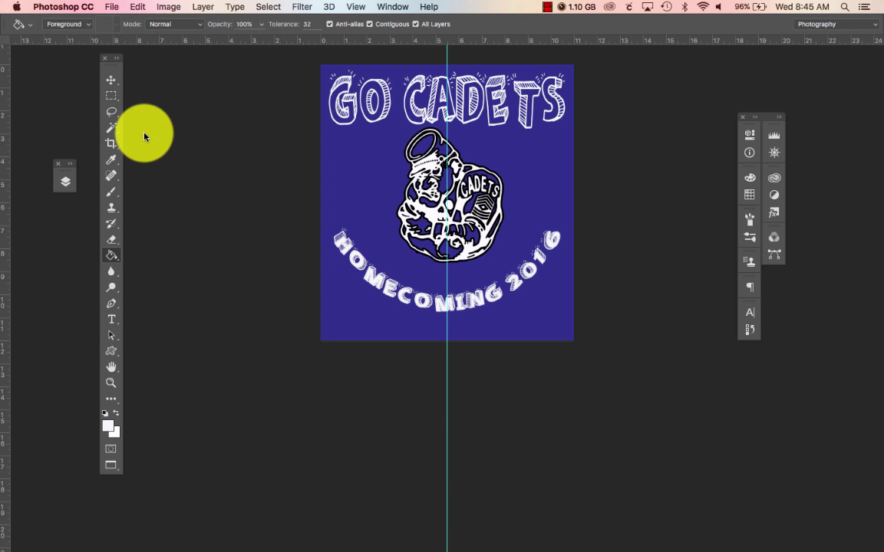
type("FRONT RIEHLE.psd")
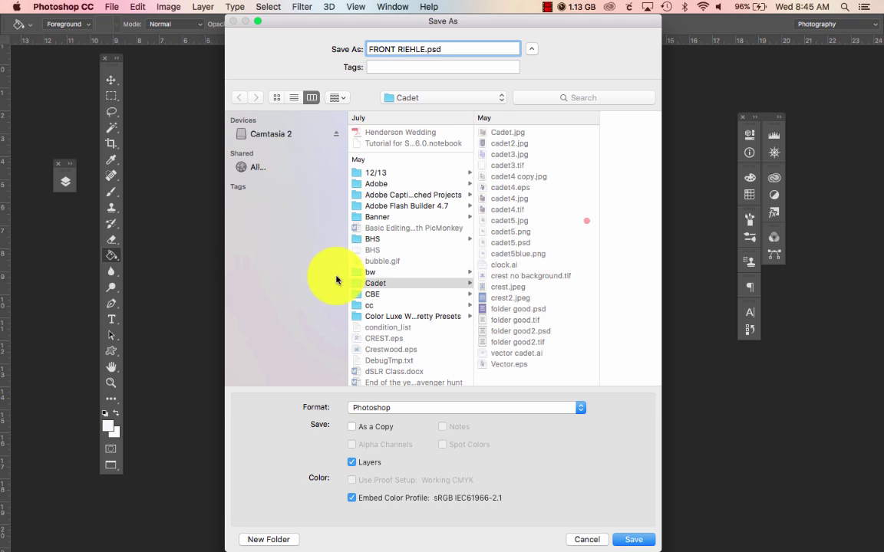
left_click(423, 97)
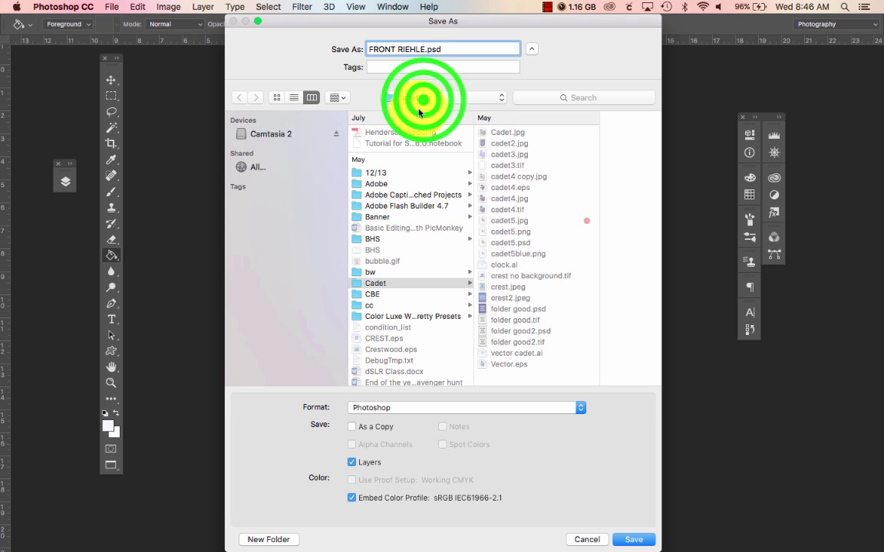
left_click(416, 199)
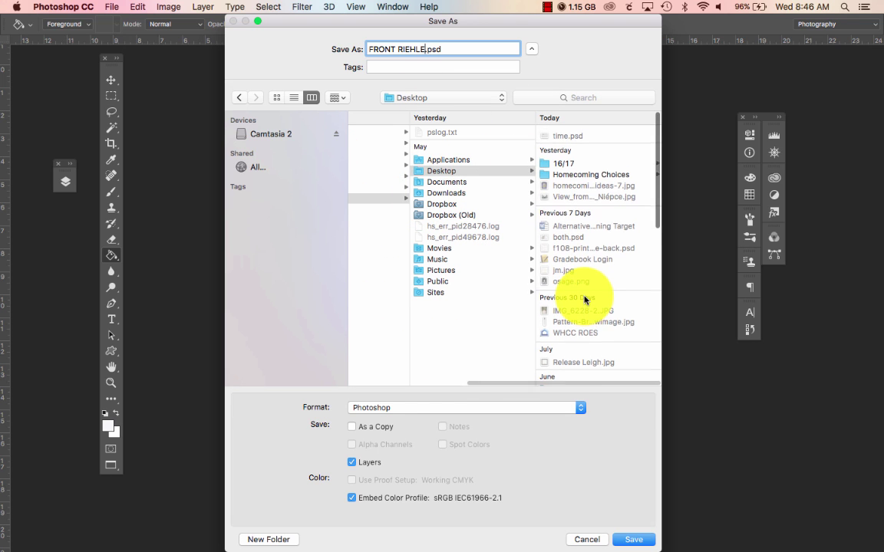
left_click(616, 174)
left_click(624, 532)
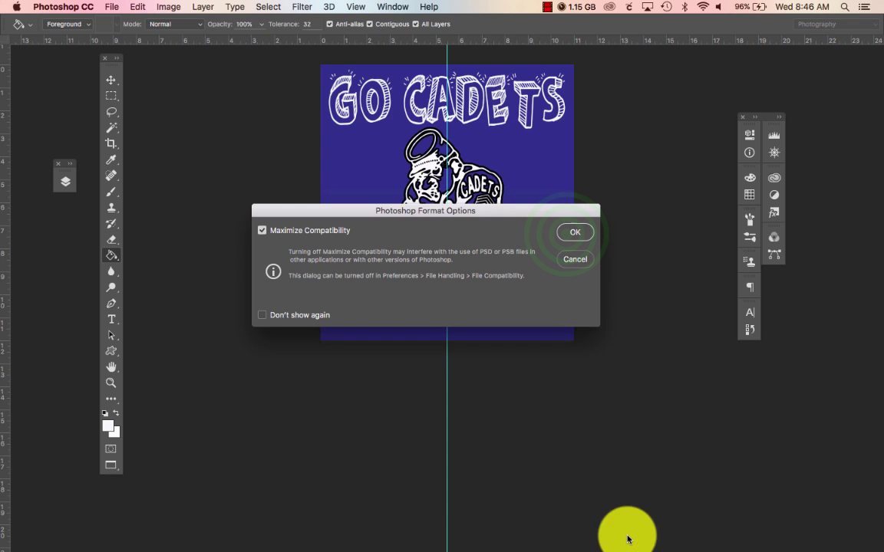
left_click(568, 232)
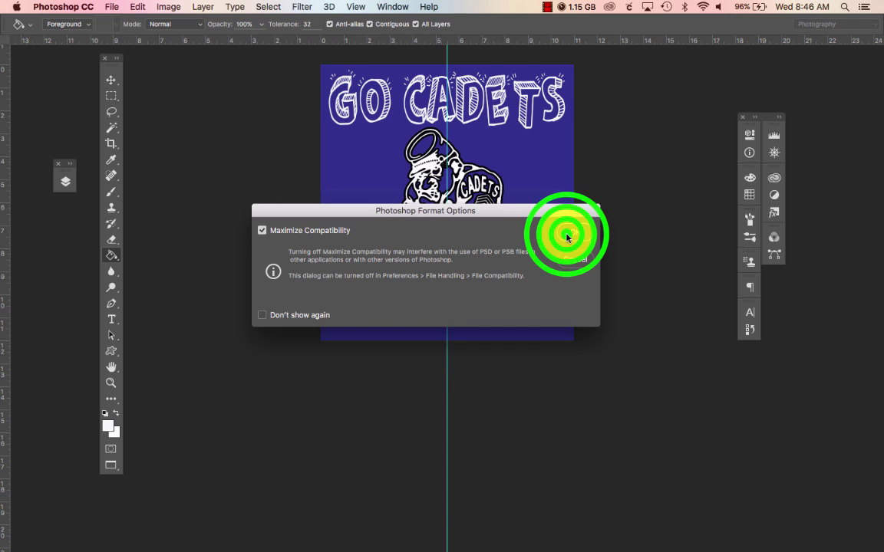